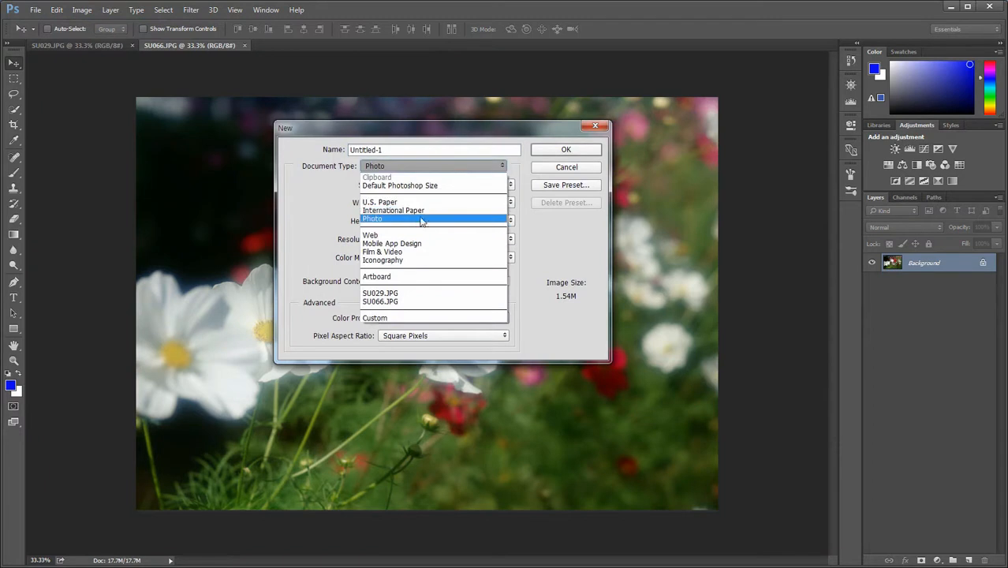
- Create a new document with the Photo document type at Landscape, 4 x 6 size
{"action": "left_click", "coordinate": [416, 220]}
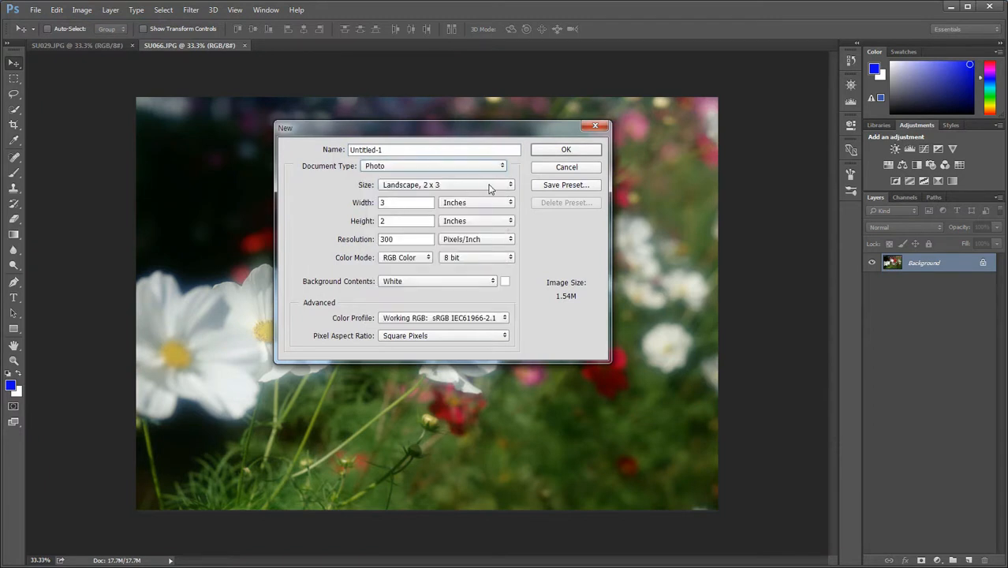
{"action": "left_click", "coordinate": [509, 187]}
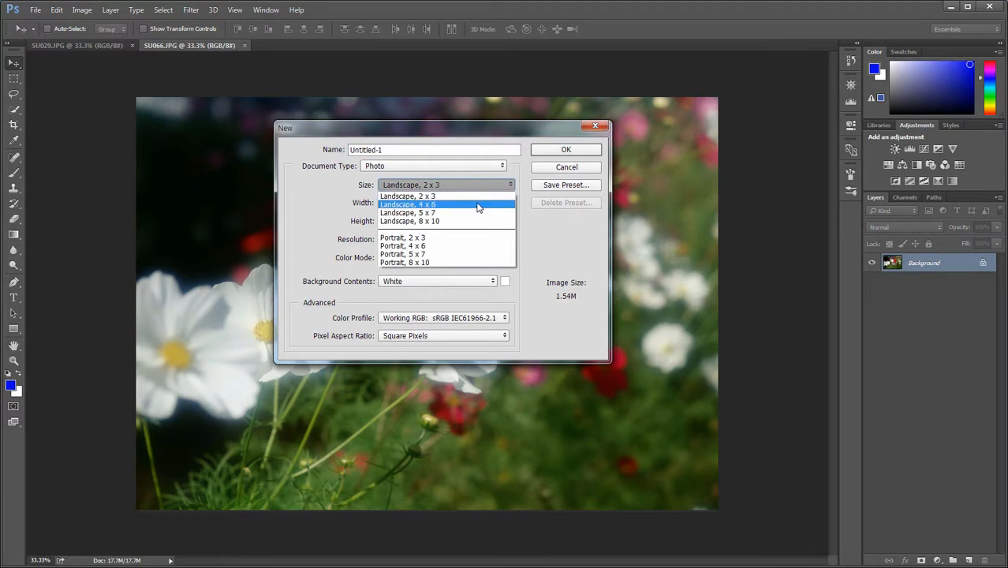
{"action": "left_click", "coordinate": [479, 206]}
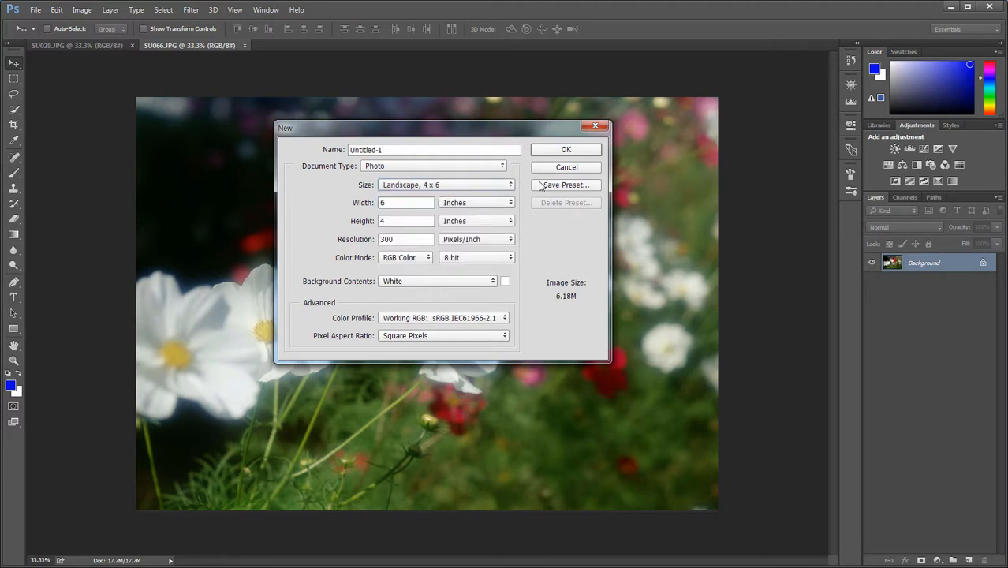
{"action": "left_click", "coordinate": [567, 150]}
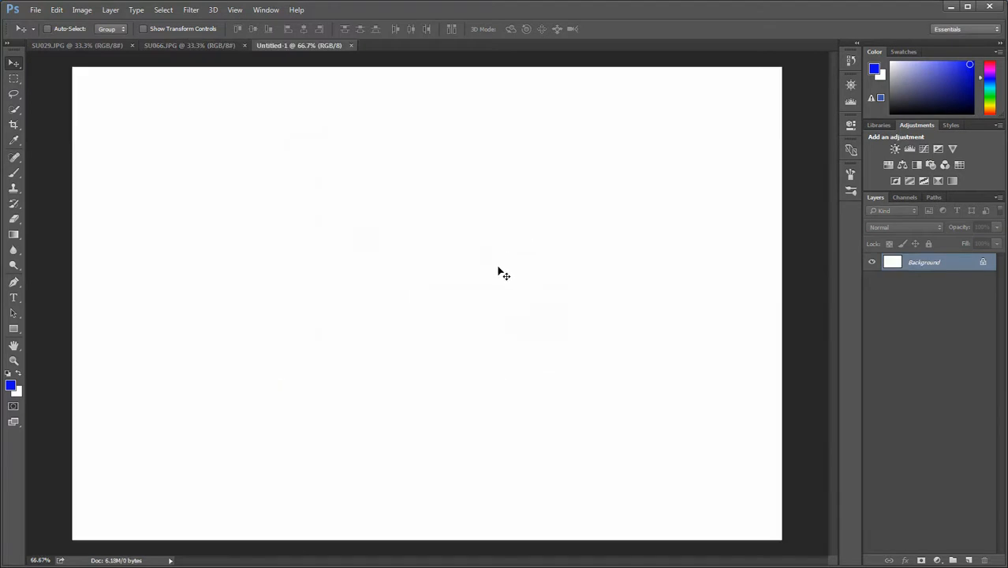
- Fill the canvas with a linear black-to-white gradient running horizontally from its left edge to its right edge, and display the histogram
{"action": "key", "text": "ctrl+minus"}
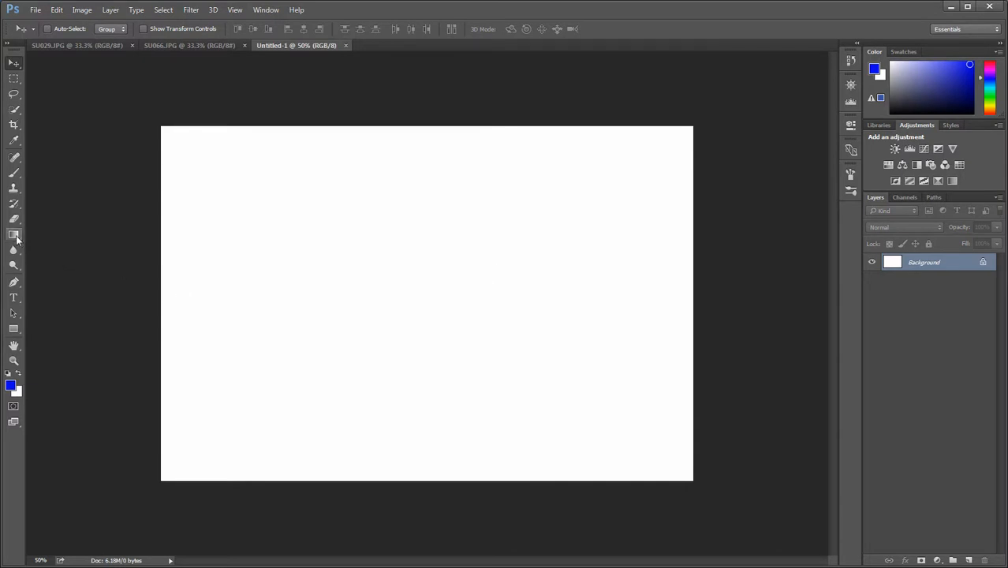
{"action": "left_click", "coordinate": [14, 235]}
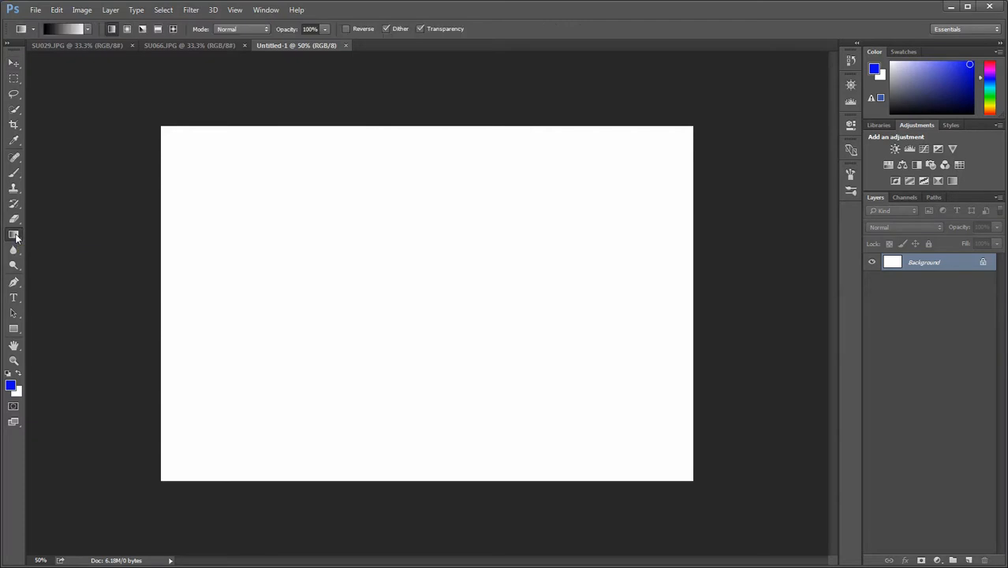
{"action": "left_click", "coordinate": [87, 29]}
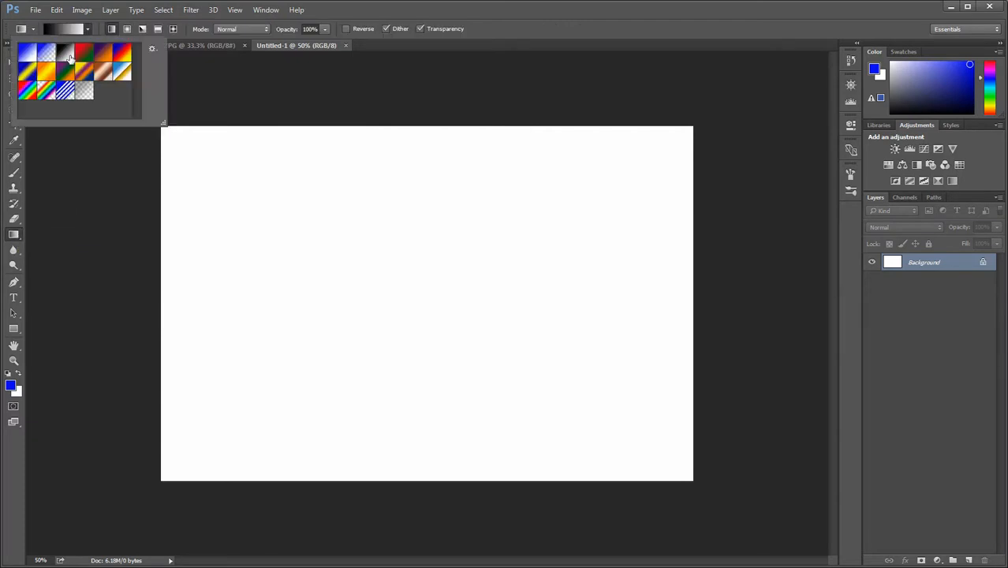
{"action": "double_click", "coordinate": [68, 55]}
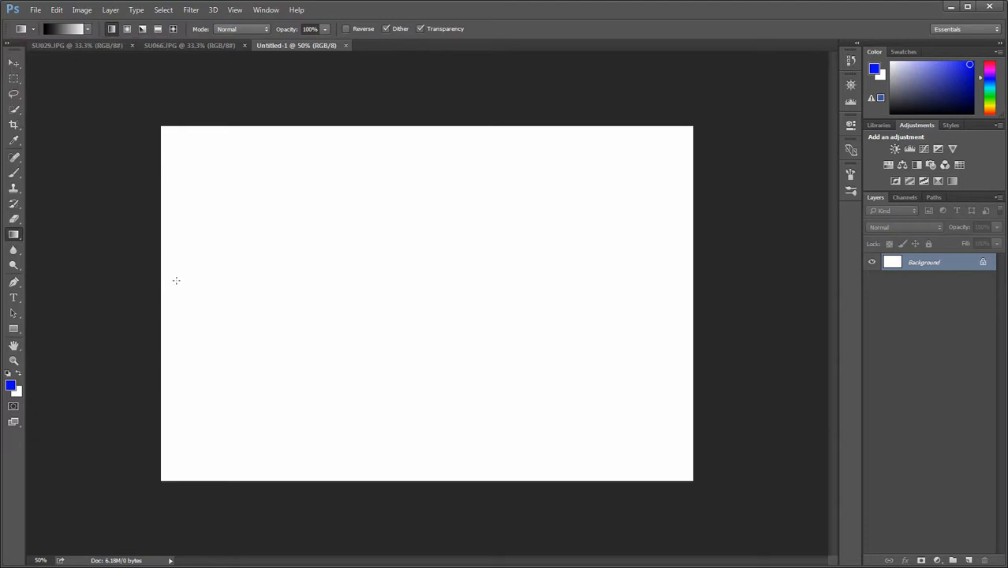
{"action": "left_click_drag", "start_coordinate": [157, 275], "coordinate": [692, 277]}
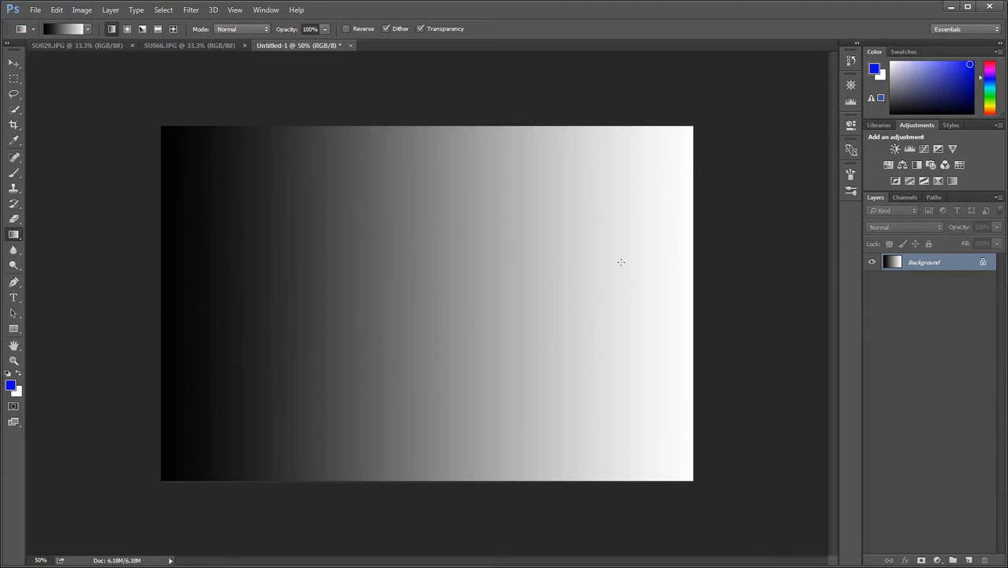
{"action": "left_click", "coordinate": [850, 101]}
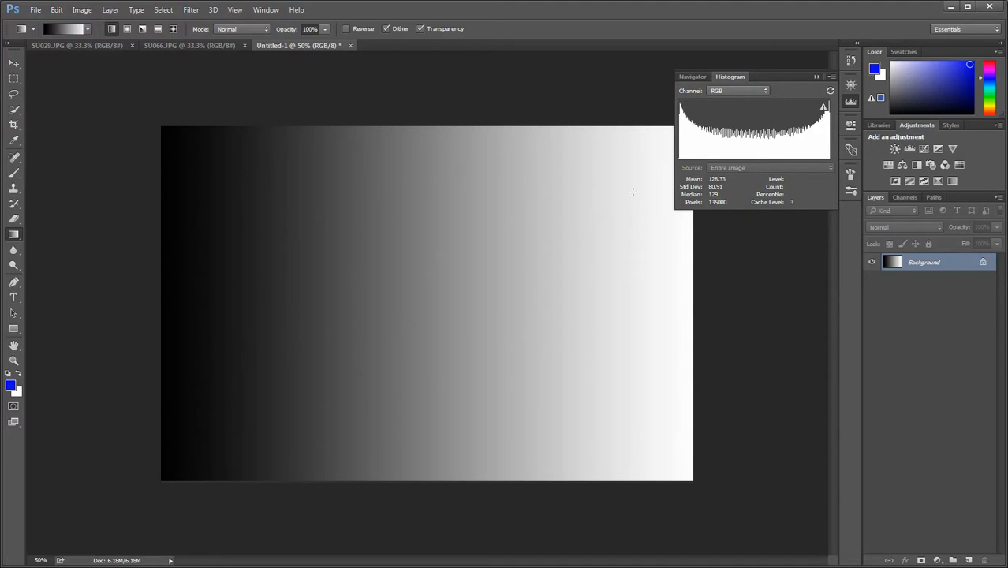
{"action": "left_click", "coordinate": [82, 9]}
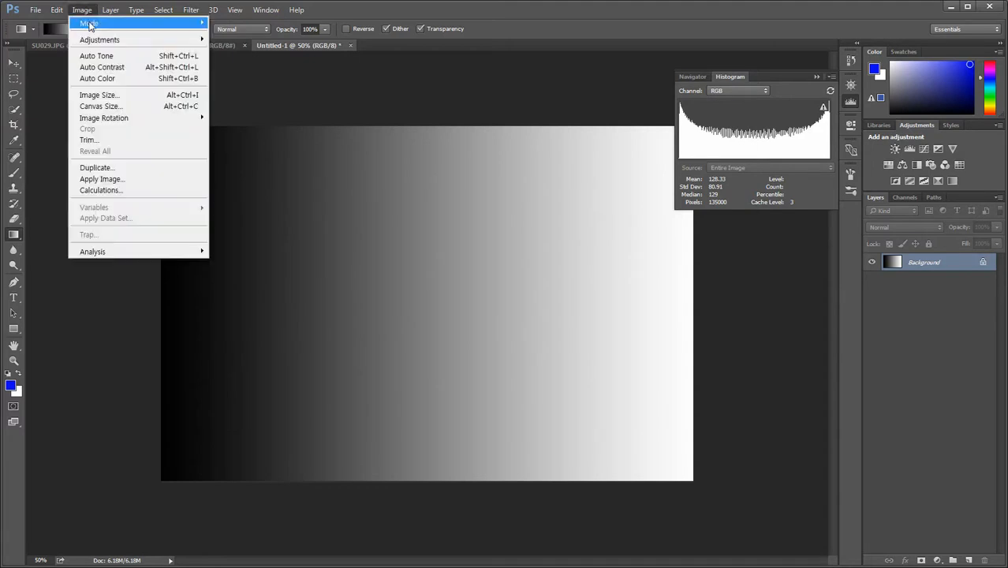
{"action": "mouse_move", "coordinate": [92, 42]}
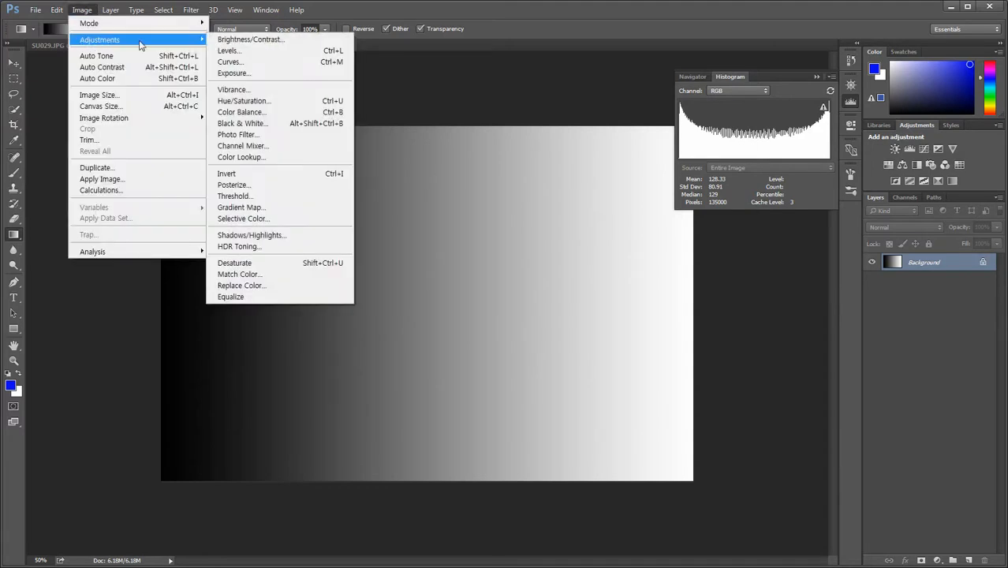
{"action": "left_click", "coordinate": [261, 45]}
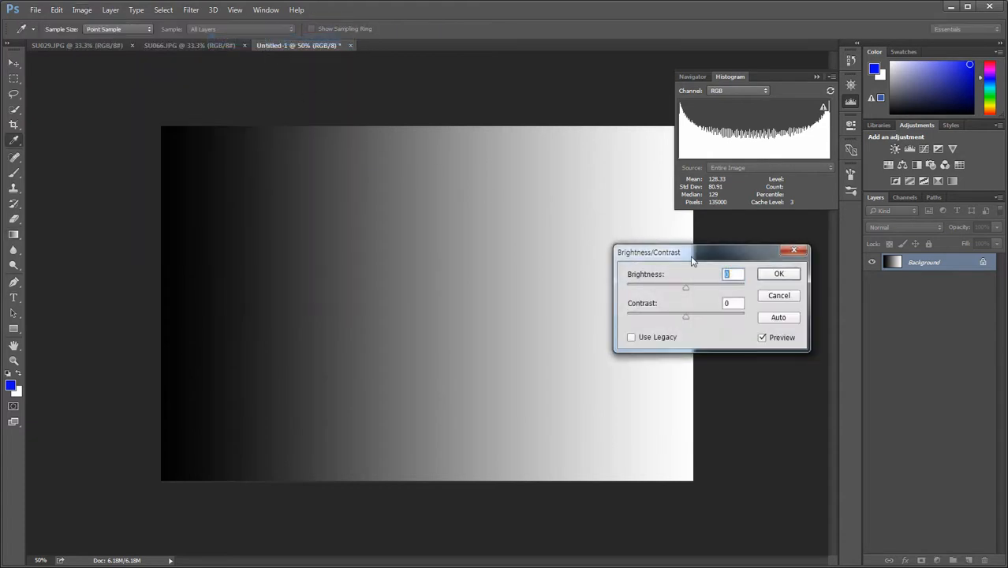
{"action": "left_click_drag", "start_coordinate": [697, 256], "coordinate": [707, 243]}
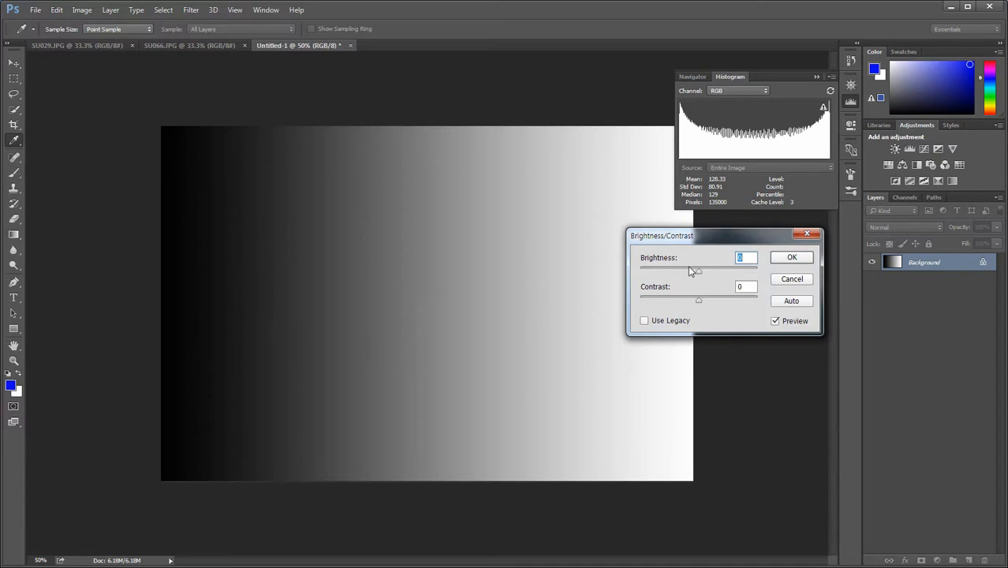
{"action": "left_click_drag", "start_coordinate": [700, 271], "coordinate": [647, 274]}
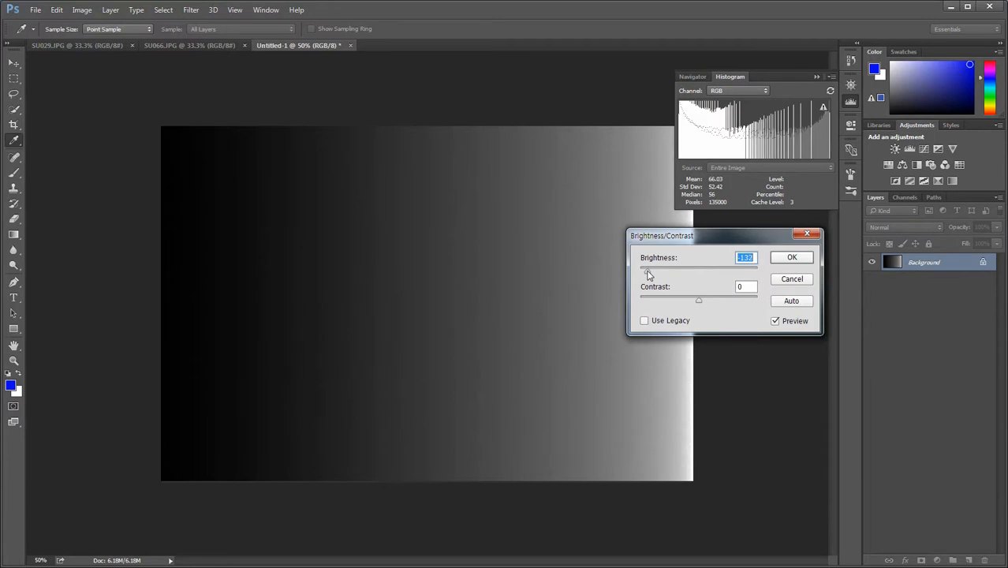
{"action": "left_click", "coordinate": [792, 278]}
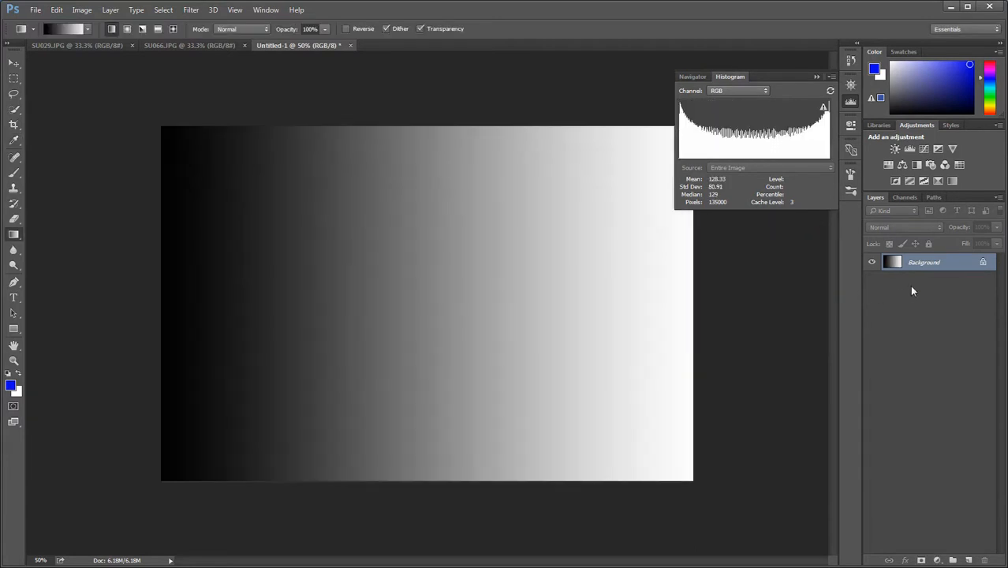
- Duplicate the Background layer and show the layers with large thumbnails
{"action": "left_click_drag", "start_coordinate": [900, 265], "coordinate": [969, 559]}
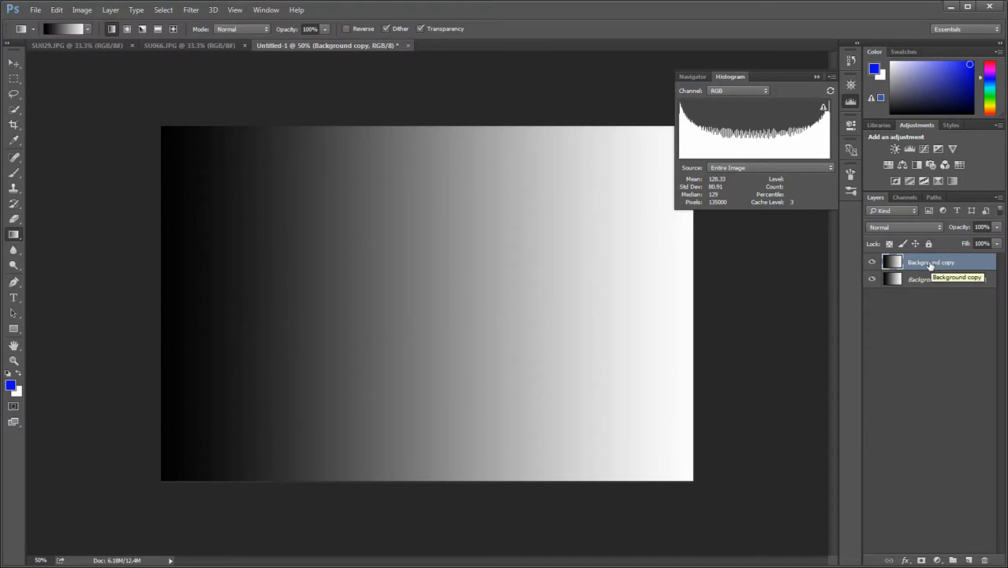
{"action": "right_click", "coordinate": [898, 268]}
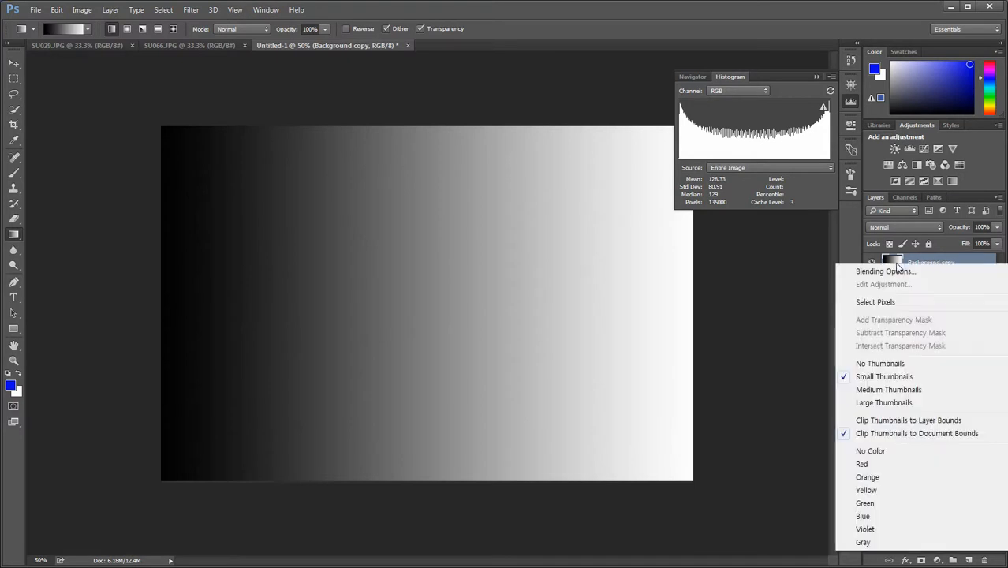
{"action": "left_click", "coordinate": [889, 390]}
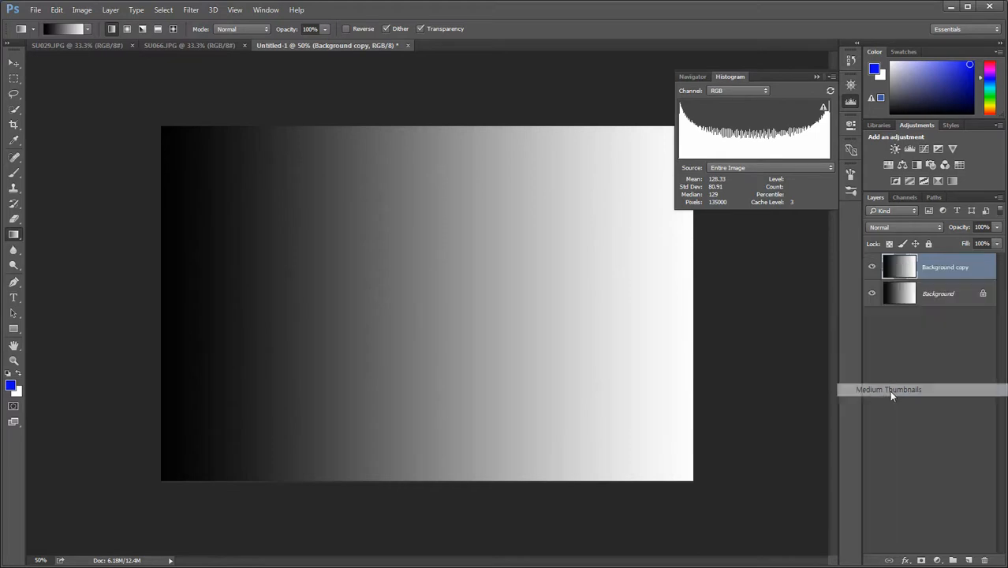
{"action": "right_click", "coordinate": [907, 270]}
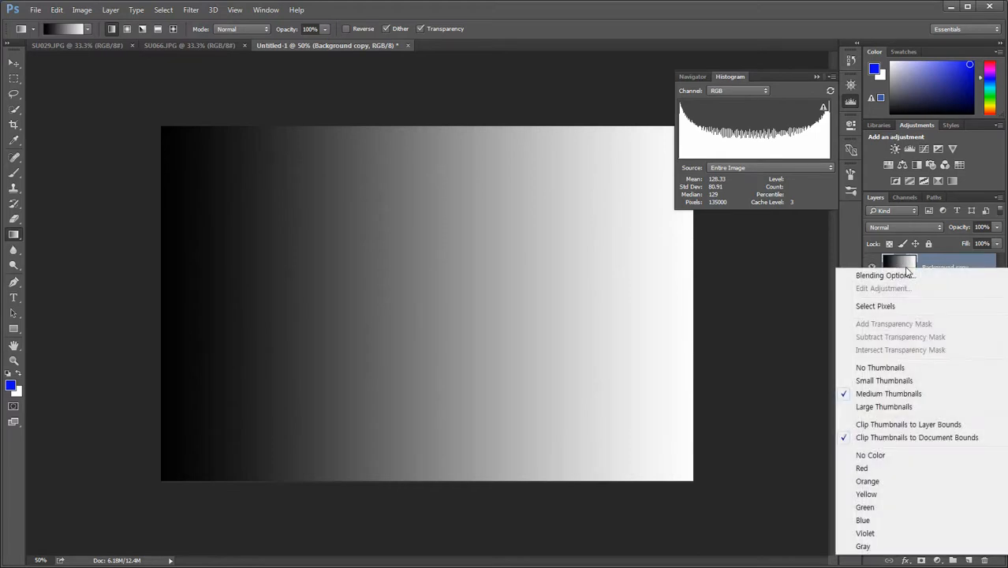
{"action": "left_click", "coordinate": [889, 407]}
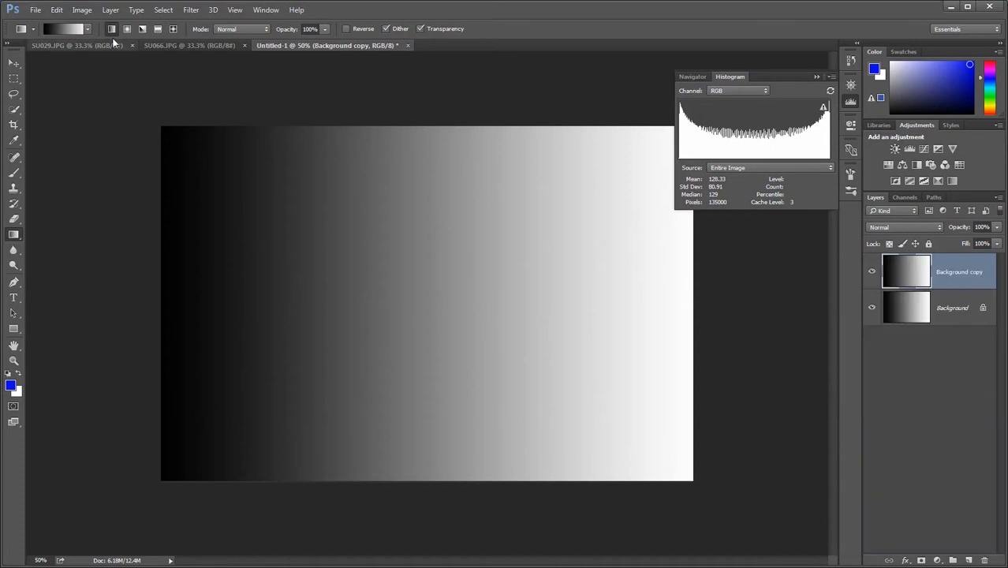
- Open the Brightness/Contrast adjustment for the Background copy layer, and move its dialog clear of the histogram
{"action": "left_click", "coordinate": [93, 11]}
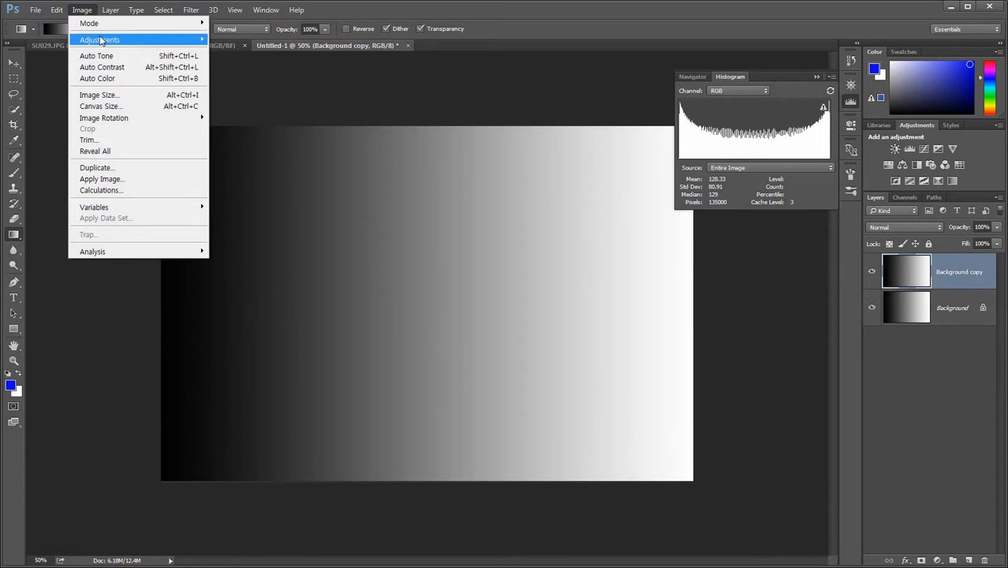
{"action": "mouse_move", "coordinate": [109, 40]}
{"action": "left_click", "coordinate": [267, 44]}
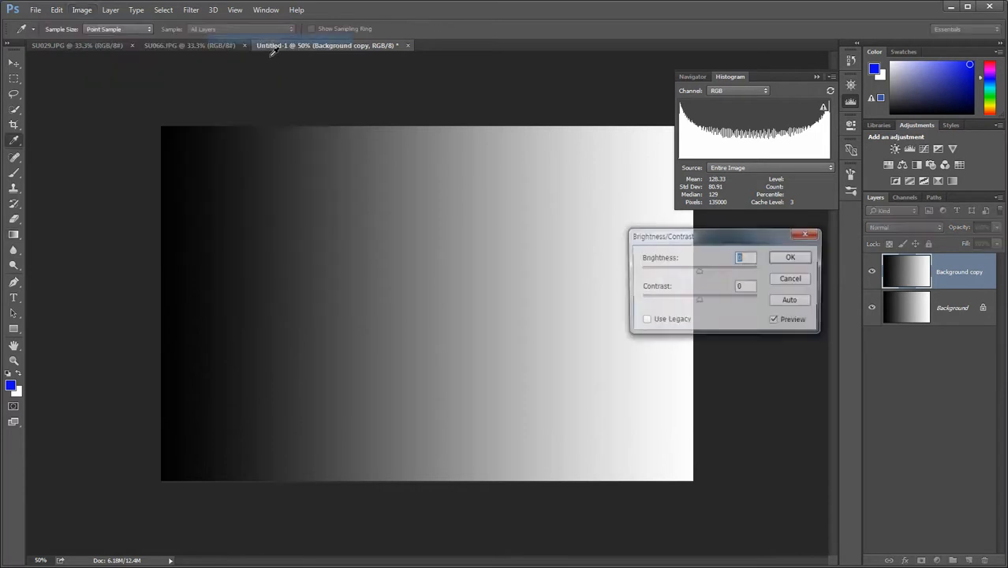
{"action": "left_click_drag", "start_coordinate": [742, 242], "coordinate": [749, 296]}
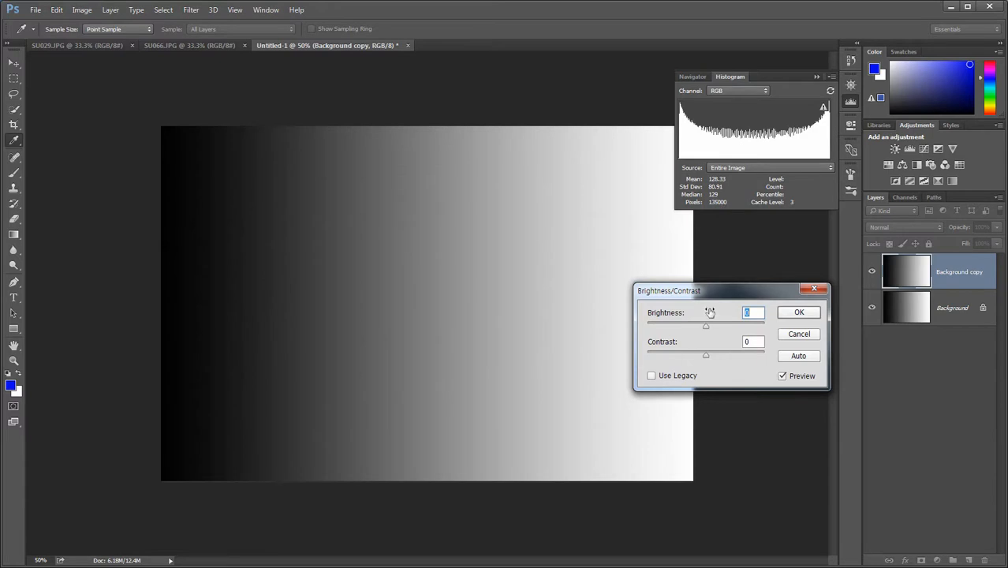
- Try the brightness at -150 and at 150 on the Background copy layer, and reset the adjustment
{"action": "left_click_drag", "start_coordinate": [706, 330], "coordinate": [647, 331]}
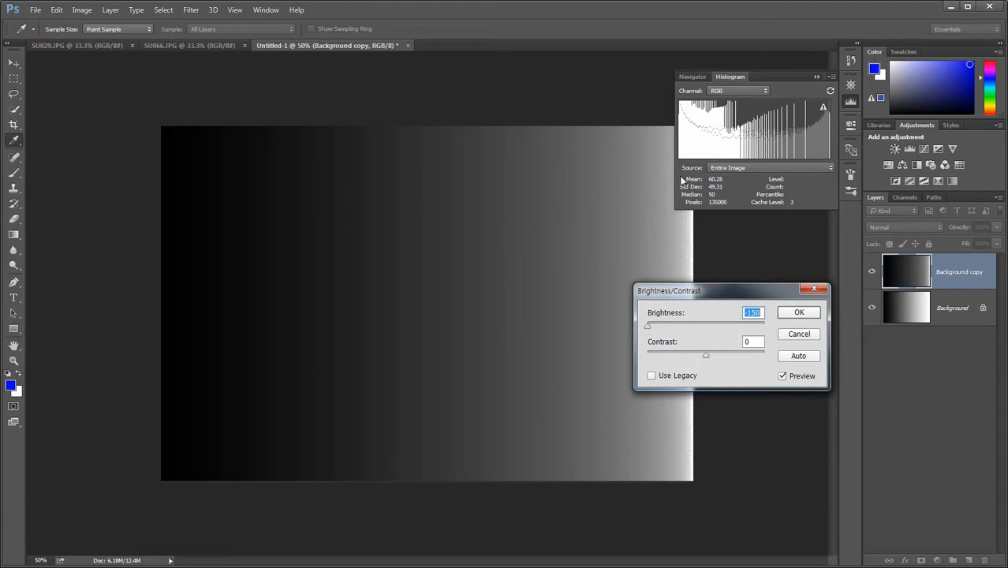
{"action": "left_click_drag", "start_coordinate": [649, 327], "coordinate": [779, 334]}
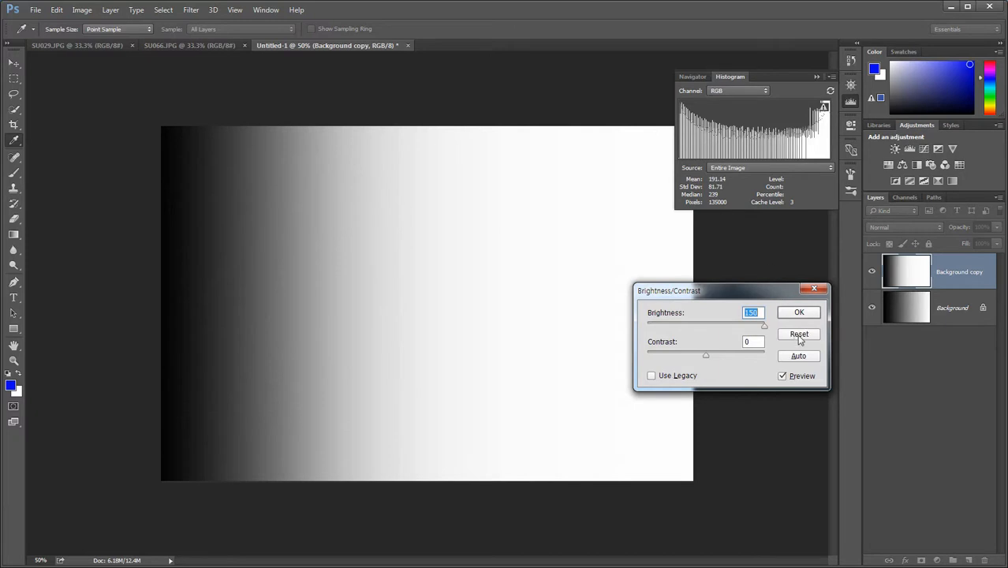
{"action": "left_click", "coordinate": [798, 334], "text": "alt"}
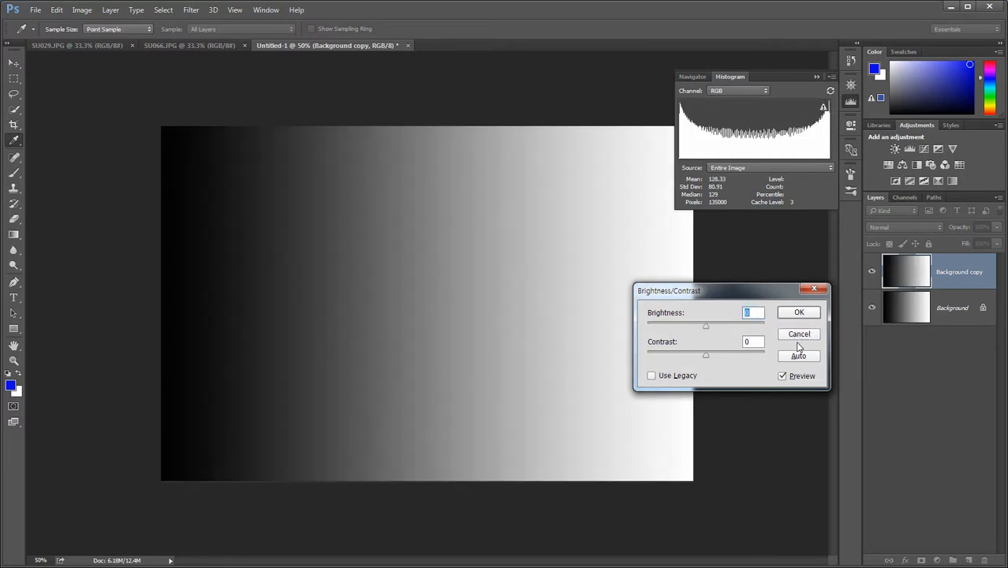
{"action": "key", "text": "alt"}
- Try the brightness at -100, -150 and 144, resetting the adjustment after the darkening and again after the brightening
{"action": "left_click_drag", "start_coordinate": [706, 328], "coordinate": [665, 327]}
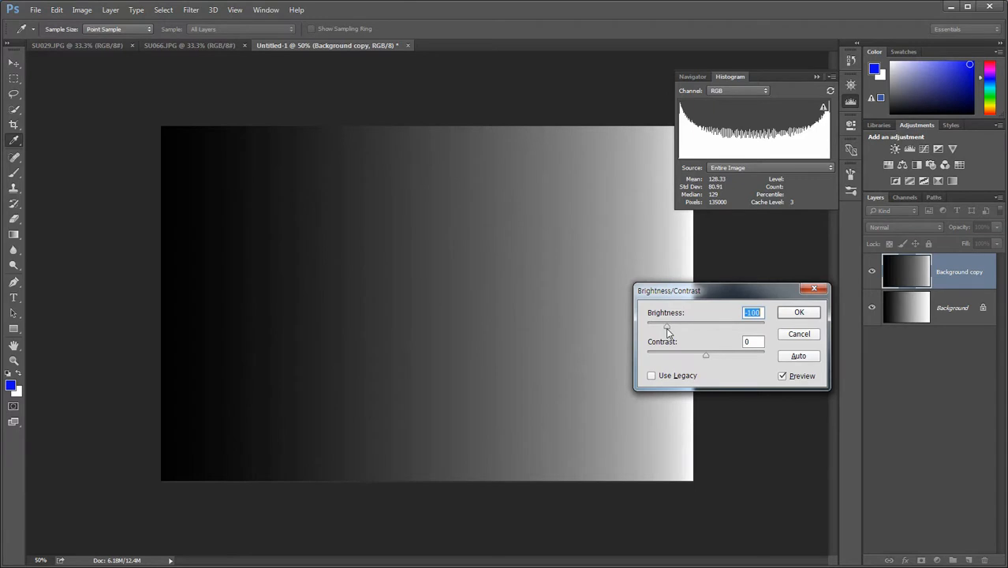
{"action": "left_click_drag", "start_coordinate": [666, 327], "coordinate": [650, 330]}
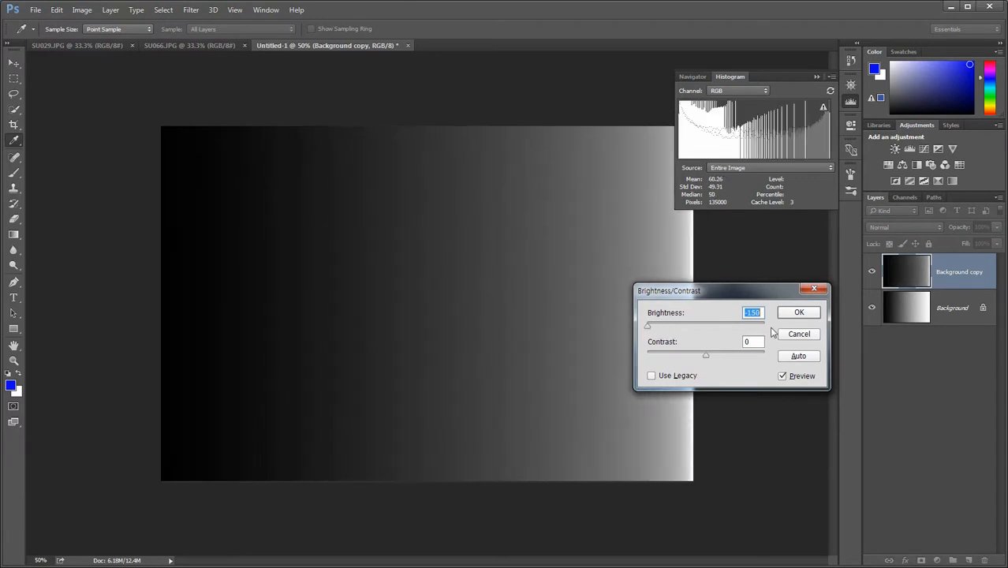
{"action": "left_click", "coordinate": [799, 335], "text": "alt"}
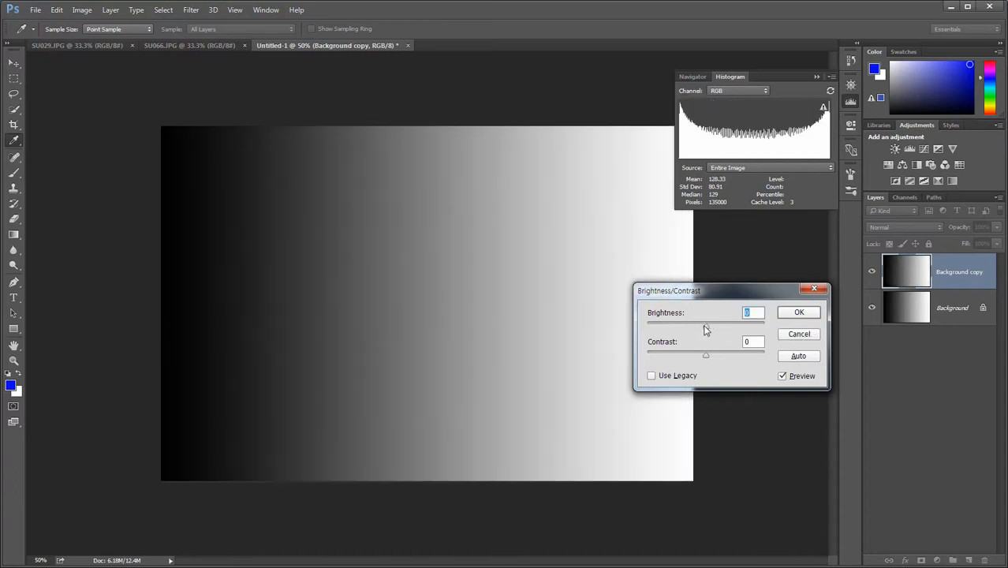
{"action": "left_click_drag", "start_coordinate": [708, 329], "coordinate": [763, 330]}
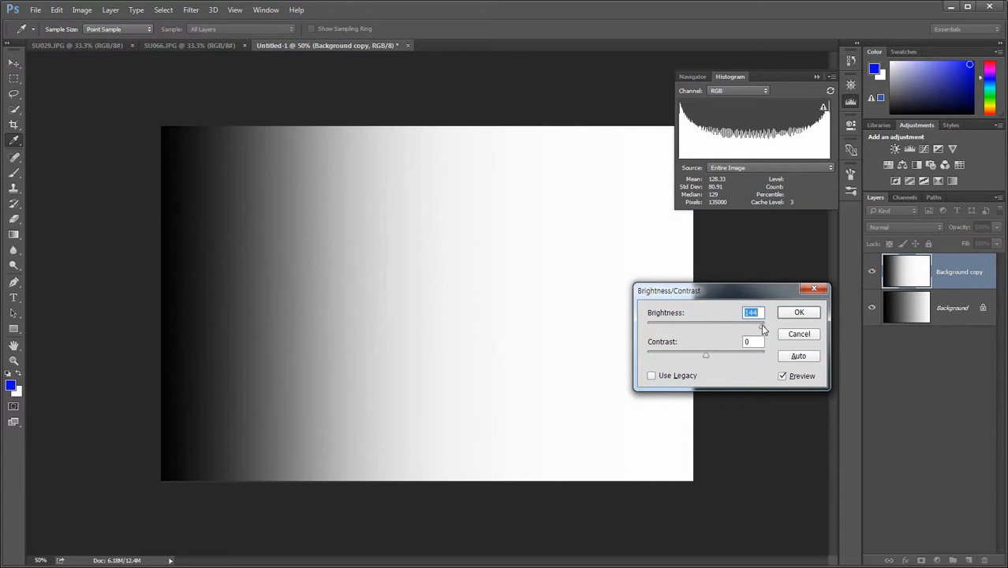
{"action": "left_click", "coordinate": [796, 334], "text": "alt"}
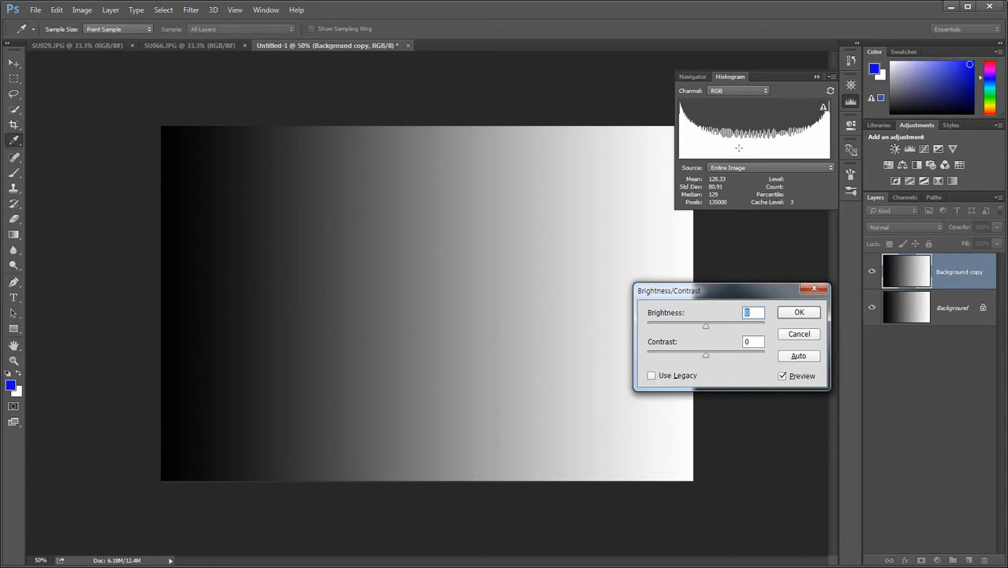
- Try the contrast at 100, reset the adjustment, and set the contrast to 100 again
{"action": "left_click_drag", "start_coordinate": [705, 356], "coordinate": [764, 356]}
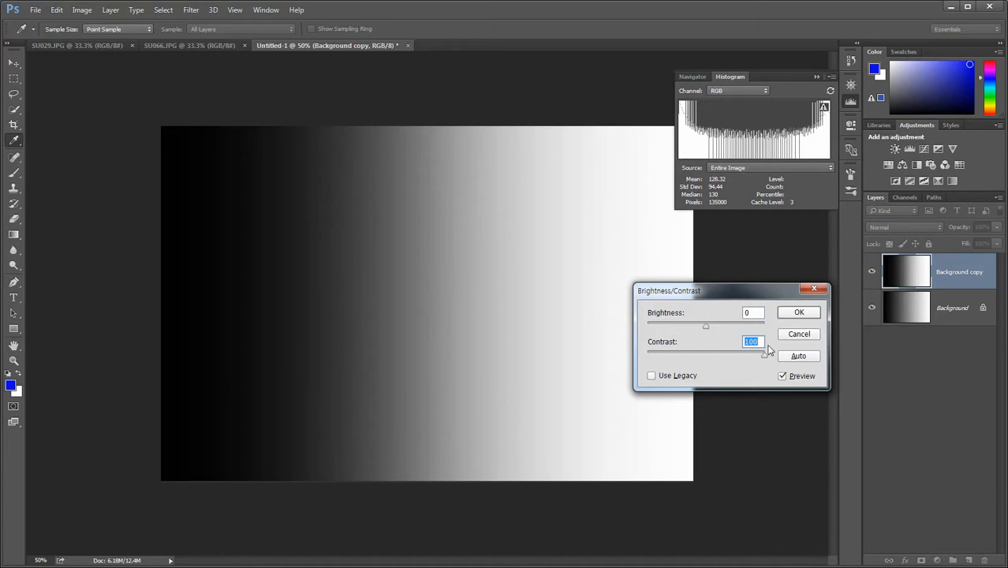
{"action": "key", "text": "alt"}
{"action": "left_click", "coordinate": [801, 336], "text": "alt"}
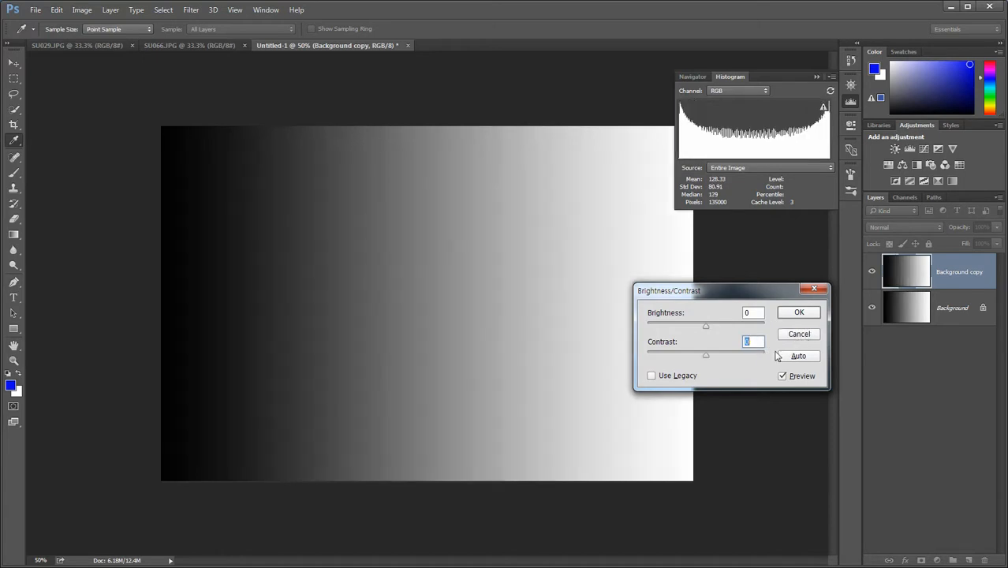
{"action": "left_click_drag", "start_coordinate": [707, 356], "coordinate": [781, 355]}
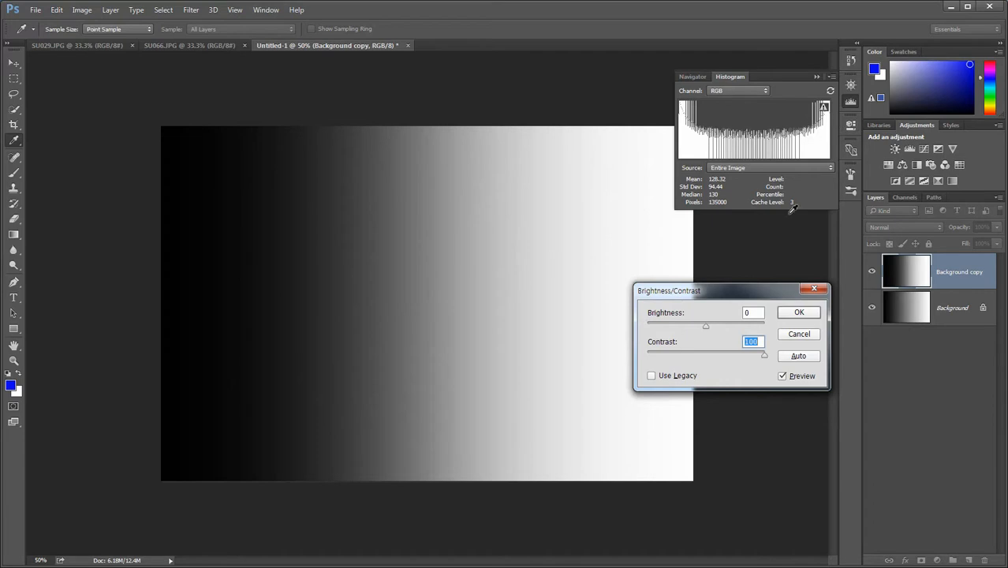
- Reset the adjustment, try the contrast at 10 on the Background copy layer, and reset again
{"action": "left_click", "coordinate": [795, 335], "text": "alt"}
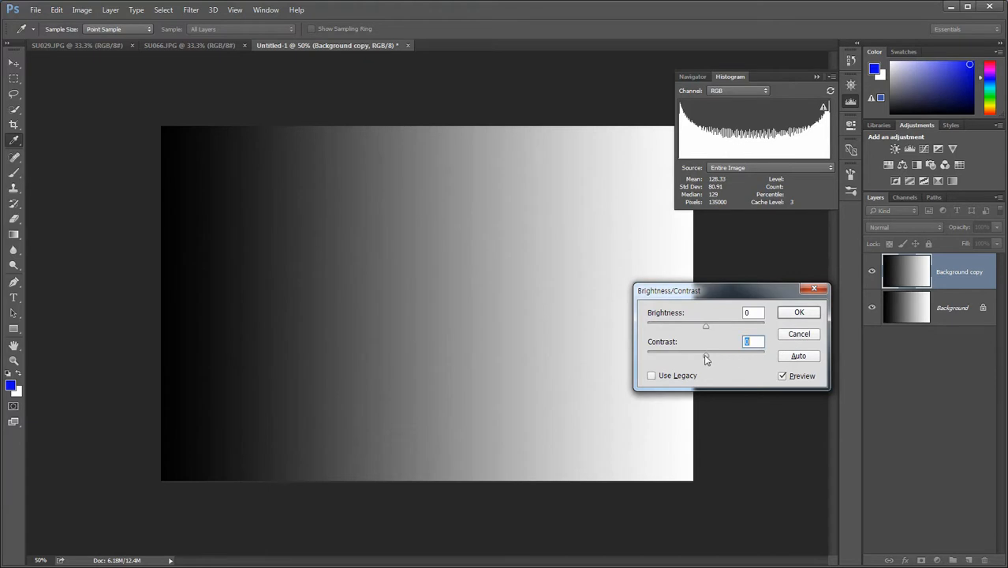
{"action": "mouse_move", "coordinate": [706, 359]}
{"action": "left_mouse_down"}
{"action": "mouse_move", "coordinate": [649, 359]}
{"action": "mouse_move", "coordinate": [710, 353]}
{"action": "left_mouse_up"}
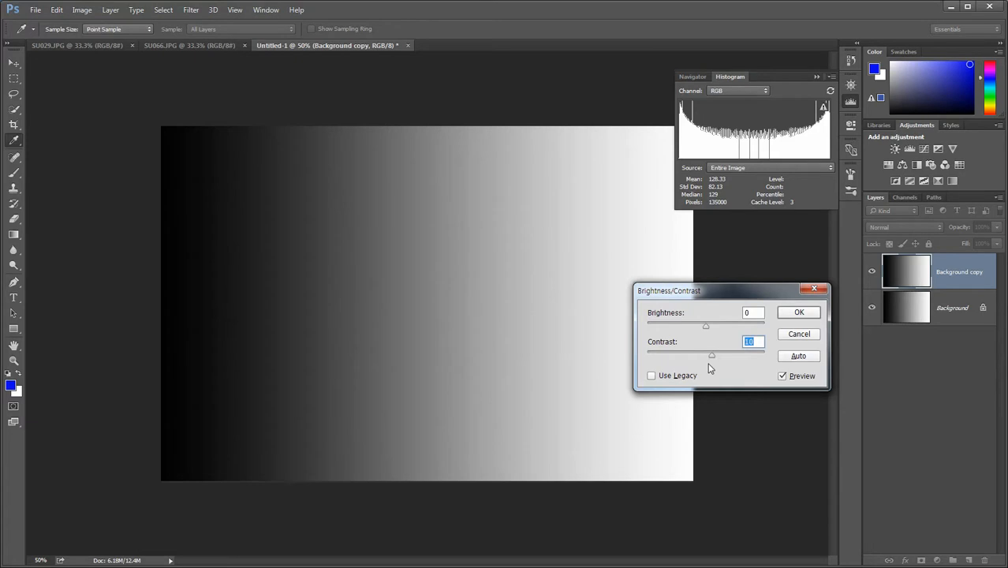
{"action": "left_click", "coordinate": [797, 335], "text": "alt"}
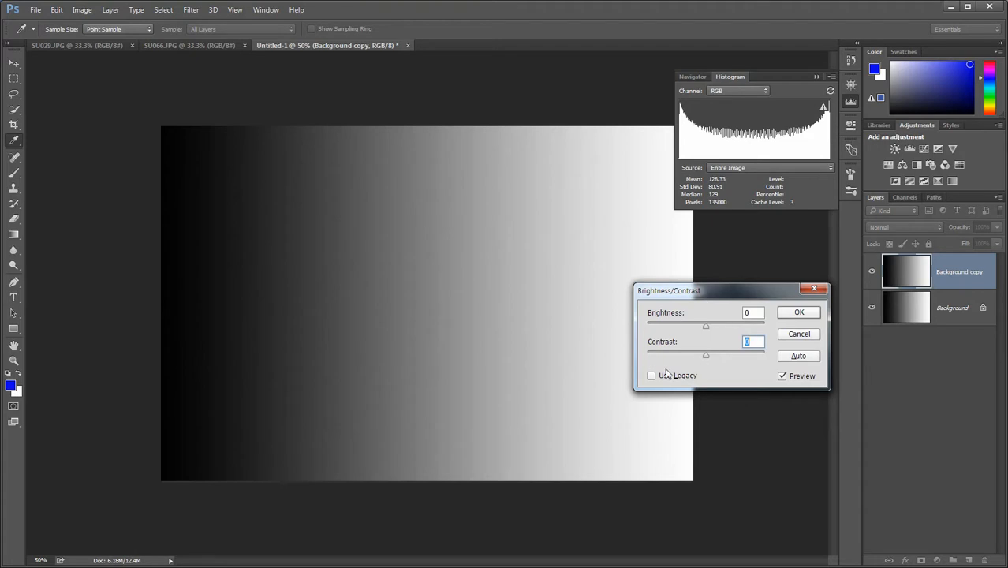
- Try the brightness at -150 and 150, reset the adjustment, and try the contrast at 100 before resetting again
{"action": "left_click_drag", "start_coordinate": [705, 328], "coordinate": [632, 330]}
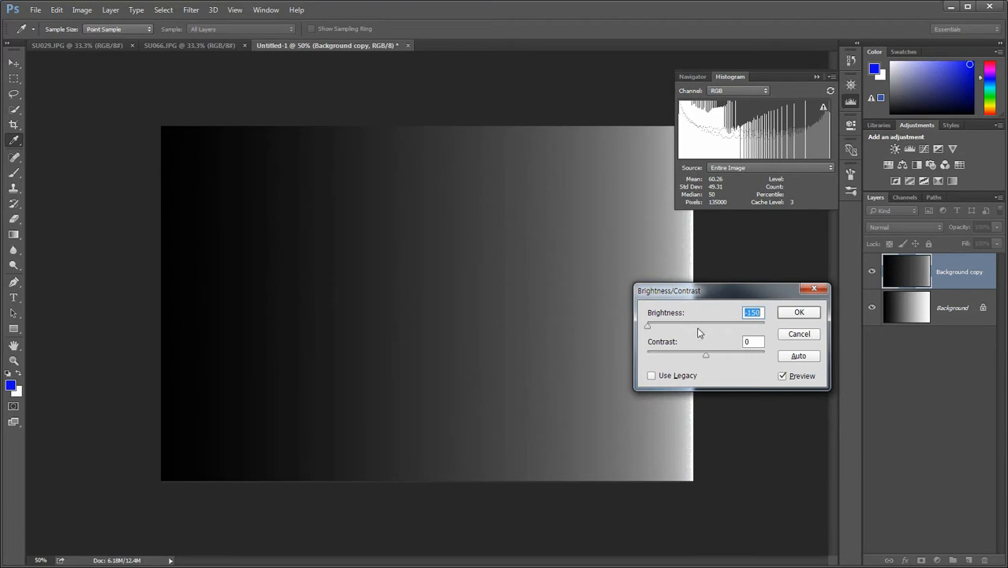
{"action": "left_click_drag", "start_coordinate": [646, 330], "coordinate": [765, 327]}
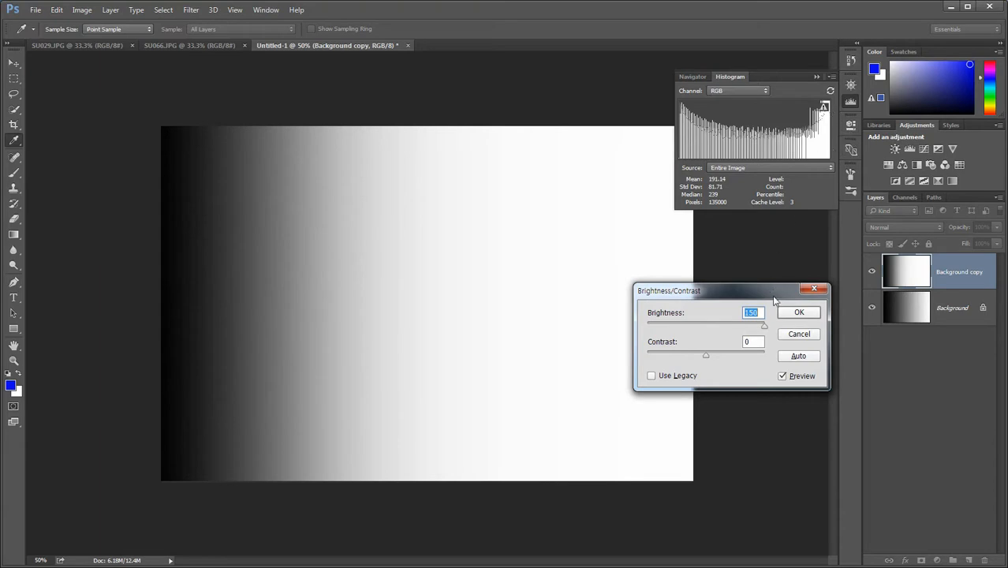
{"action": "left_click", "coordinate": [800, 334], "text": "alt"}
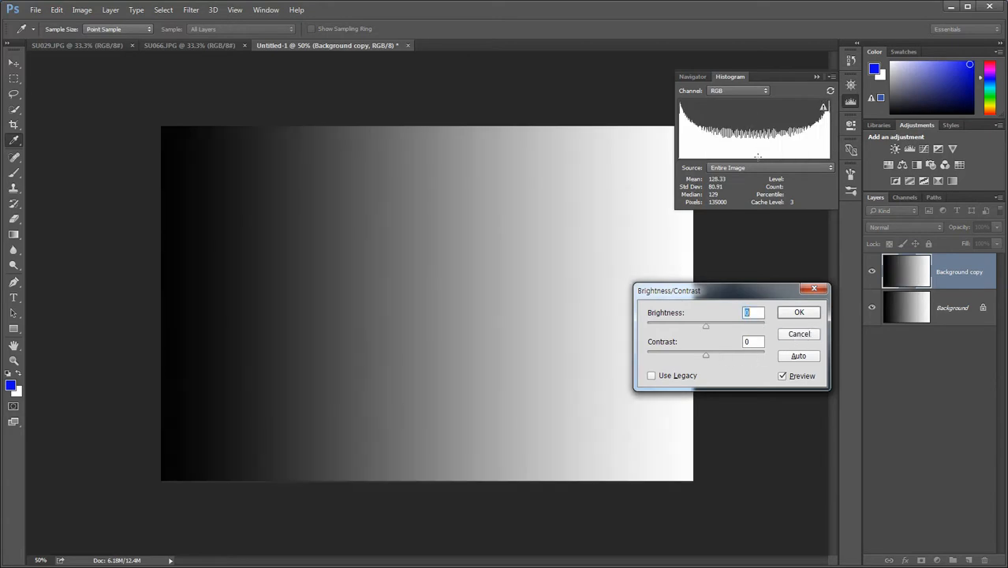
{"action": "left_click_drag", "start_coordinate": [705, 355], "coordinate": [777, 327]}
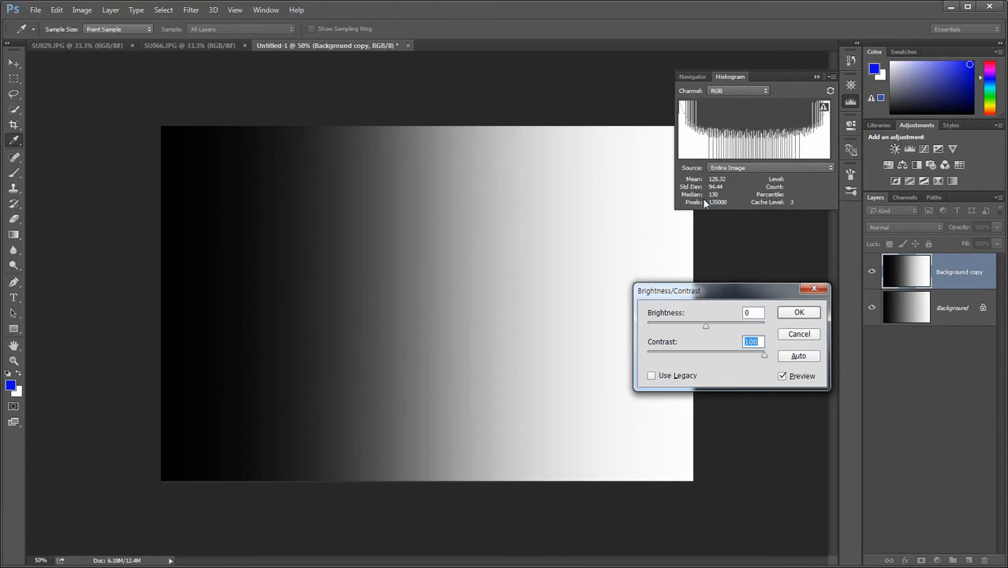
{"action": "left_click", "coordinate": [799, 335], "text": "alt"}
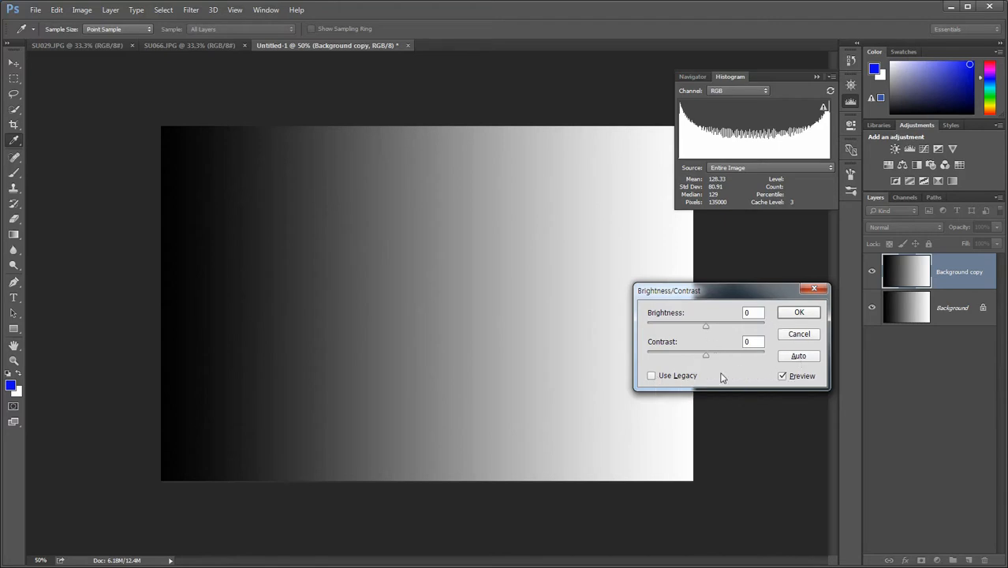
- Enable the legacy mode, try the contrast at 80 and 91 on the gradient, and reset the adjustment
{"action": "left_click", "coordinate": [652, 376]}
{"action": "left_click_drag", "start_coordinate": [707, 360], "coordinate": [754, 359]}
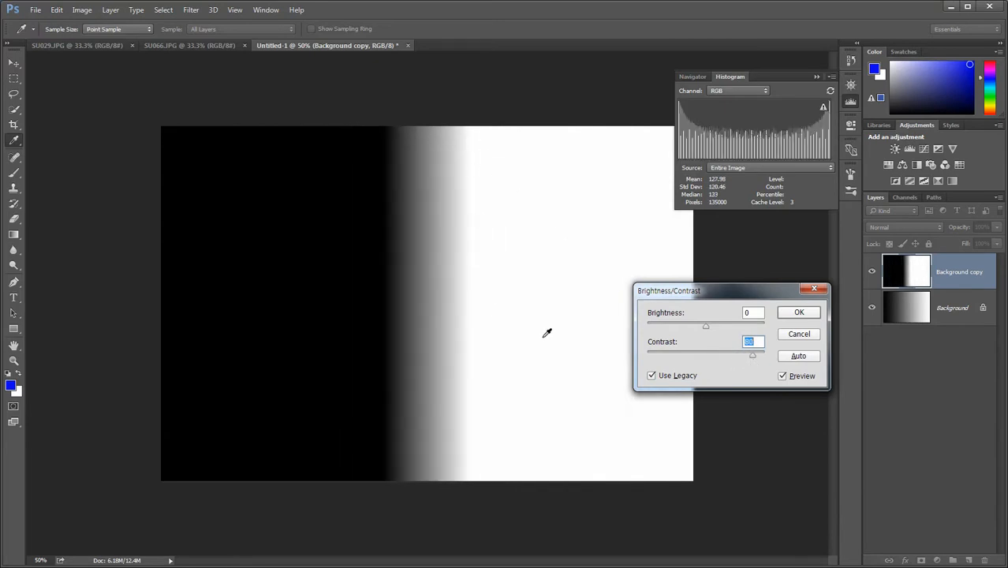
{"action": "mouse_move", "coordinate": [752, 355]}
{"action": "left_mouse_down"}
{"action": "mouse_move", "coordinate": [708, 359]}
{"action": "mouse_move", "coordinate": [759, 356]}
{"action": "left_mouse_up"}
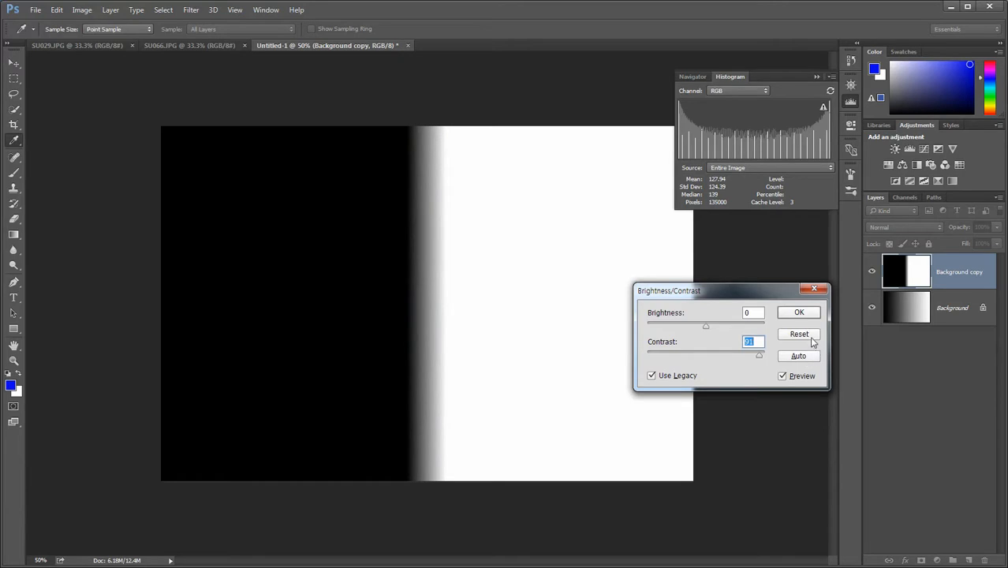
{"action": "left_click", "coordinate": [805, 338], "text": "alt"}
- Try the brightness at 100 without and with the legacy mode, switch the legacy mode off, and cancel the adjustment
{"action": "left_click_drag", "start_coordinate": [706, 331], "coordinate": [775, 334]}
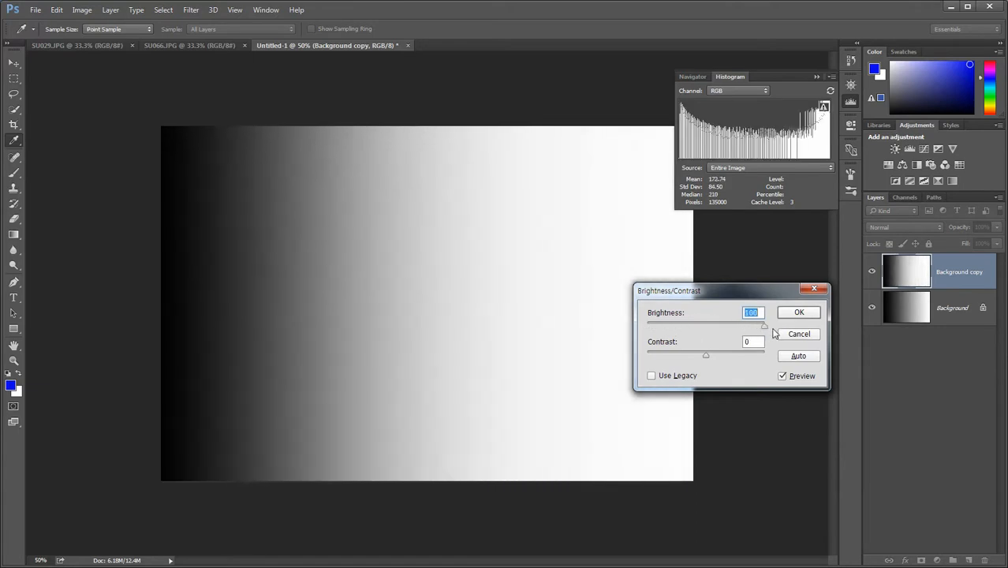
{"action": "left_click", "coordinate": [652, 376]}
{"action": "left_click_drag", "start_coordinate": [707, 327], "coordinate": [765, 328]}
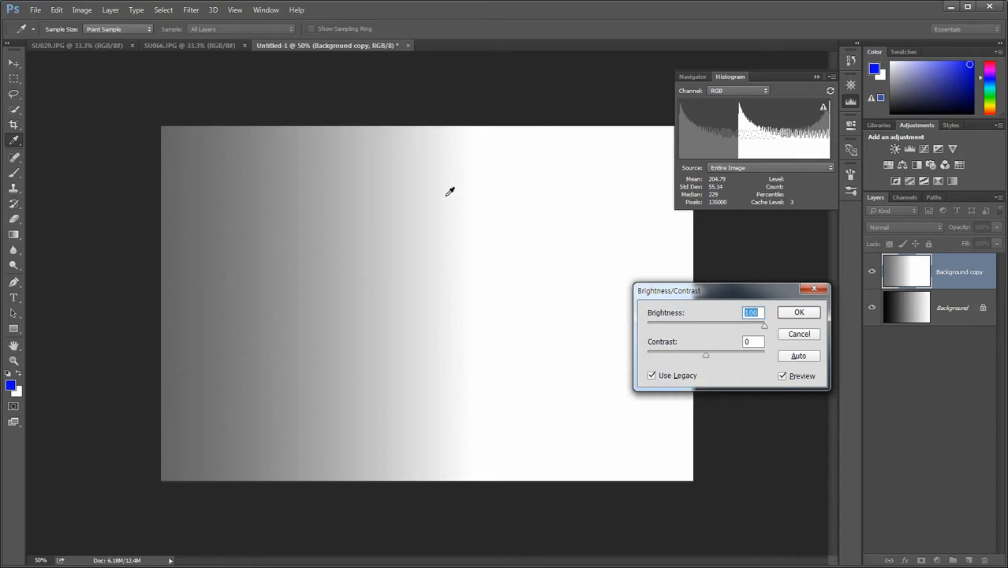
{"action": "left_click", "coordinate": [652, 377]}
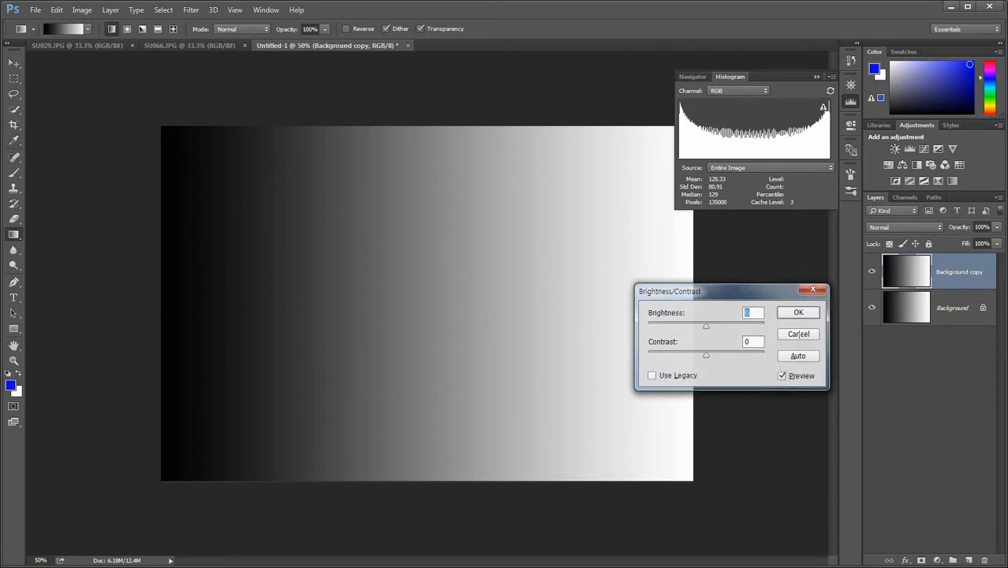
{"action": "left_click", "coordinate": [799, 334]}
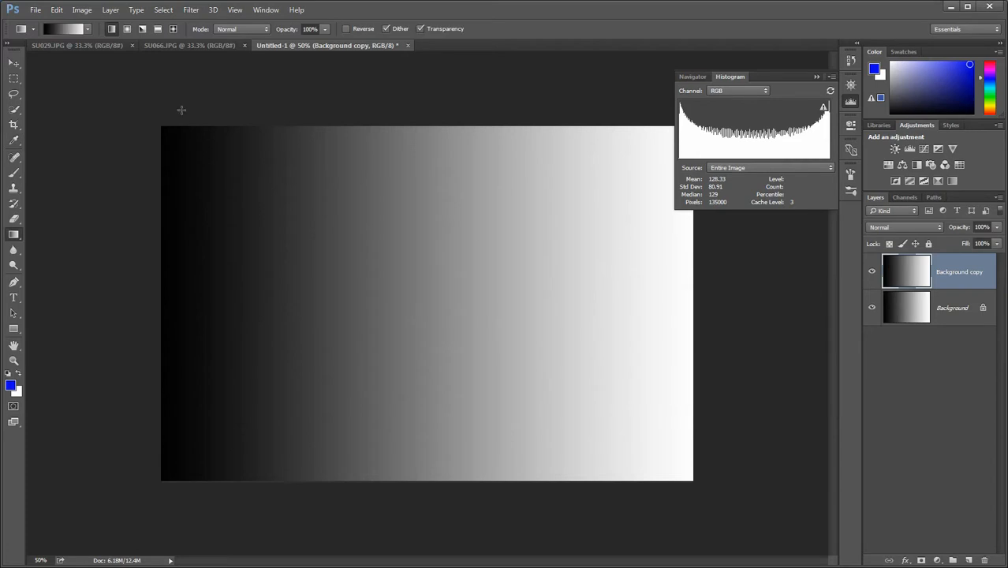
- Switch to SU029.JPG and try a Brightness/Contrast adjustment with brightness 12 and contrast 17
{"action": "left_click", "coordinate": [80, 47]}
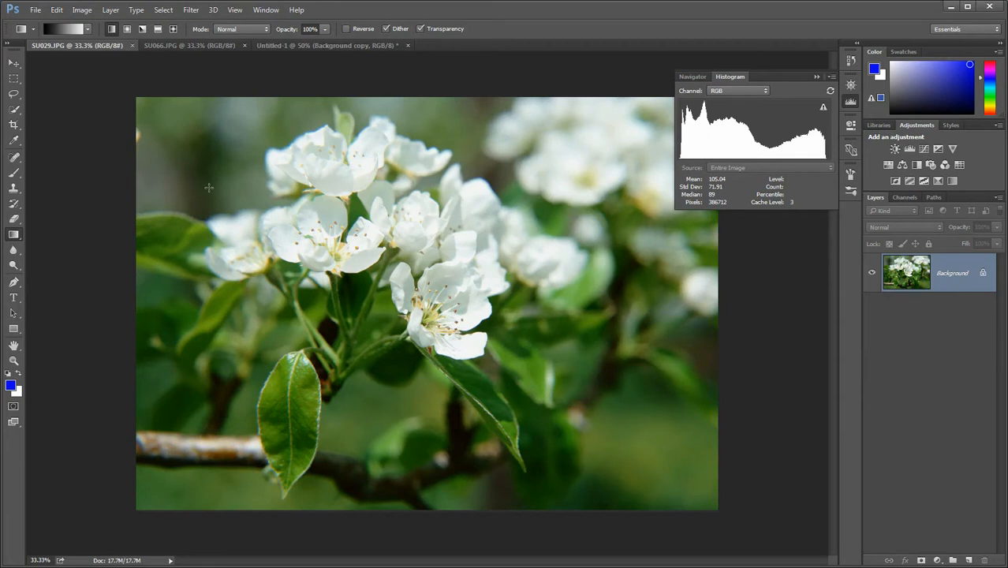
{"action": "left_click", "coordinate": [82, 9]}
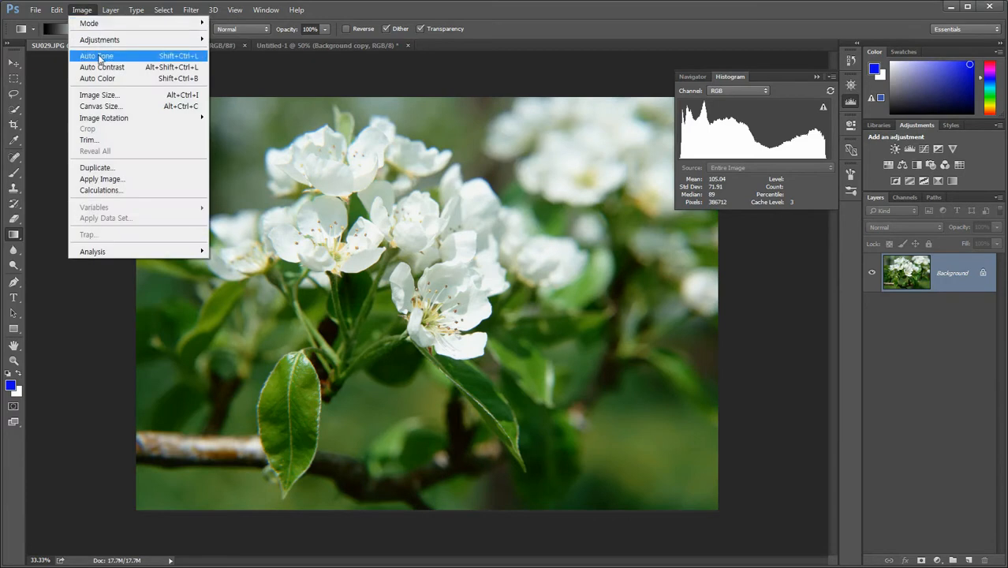
{"action": "mouse_move", "coordinate": [99, 39]}
{"action": "left_click", "coordinate": [237, 40]}
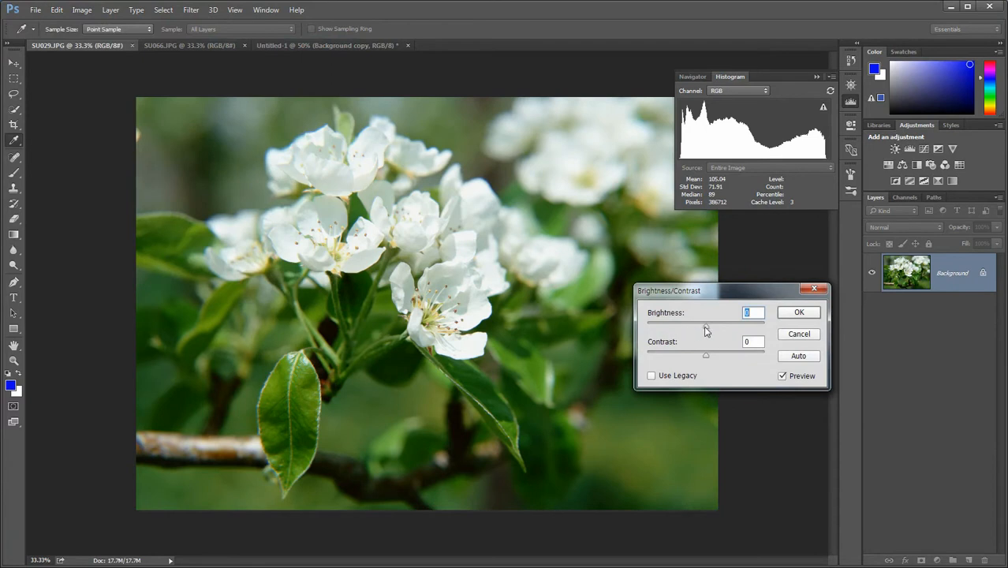
{"action": "left_click_drag", "start_coordinate": [707, 332], "coordinate": [711, 332]}
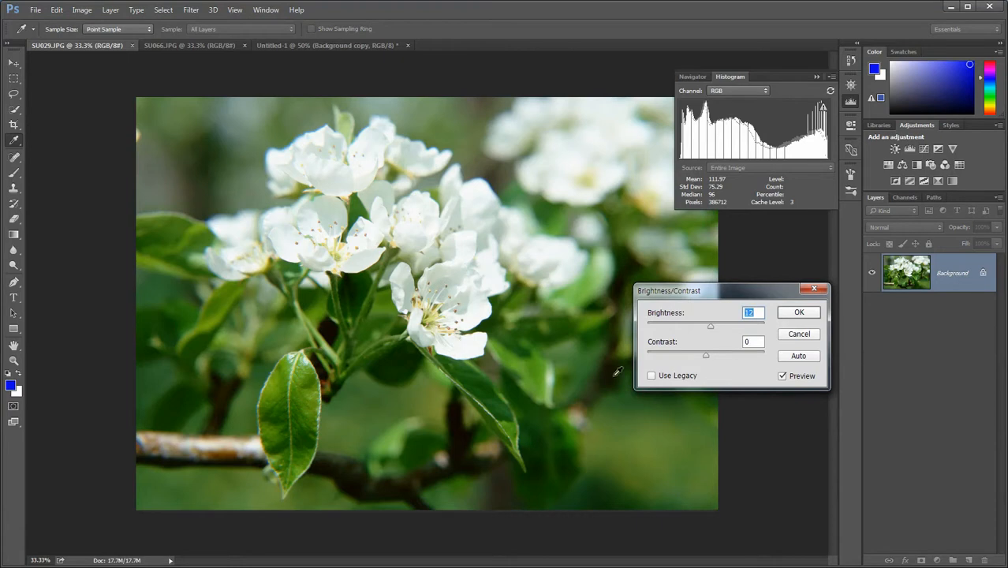
{"action": "left_click_drag", "start_coordinate": [706, 355], "coordinate": [713, 354]}
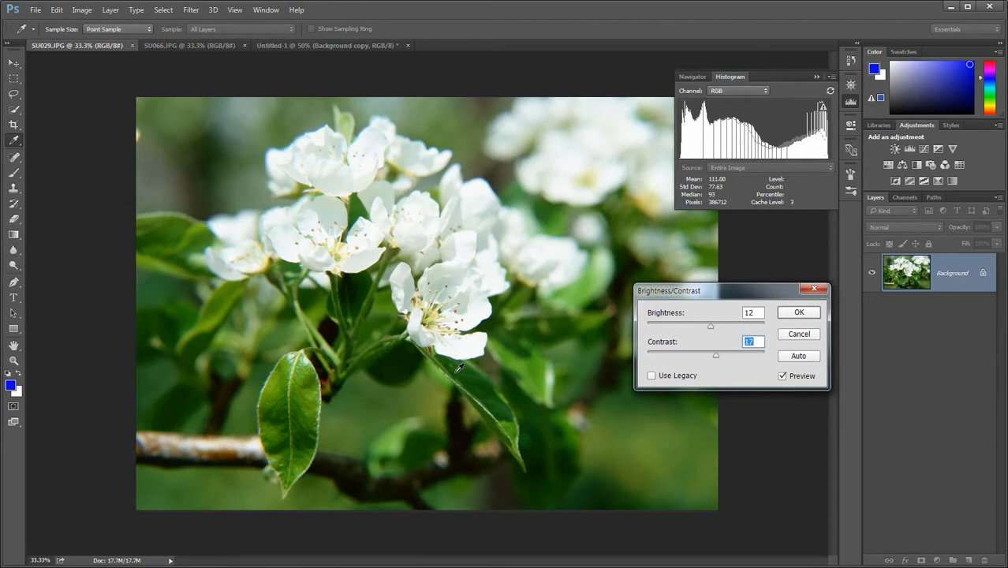
- Compare the blossom photo with the adjustment preview off and on, and cancel the adjustment
{"action": "left_click", "coordinate": [782, 377]}
{"action": "left_click", "coordinate": [782, 377]}
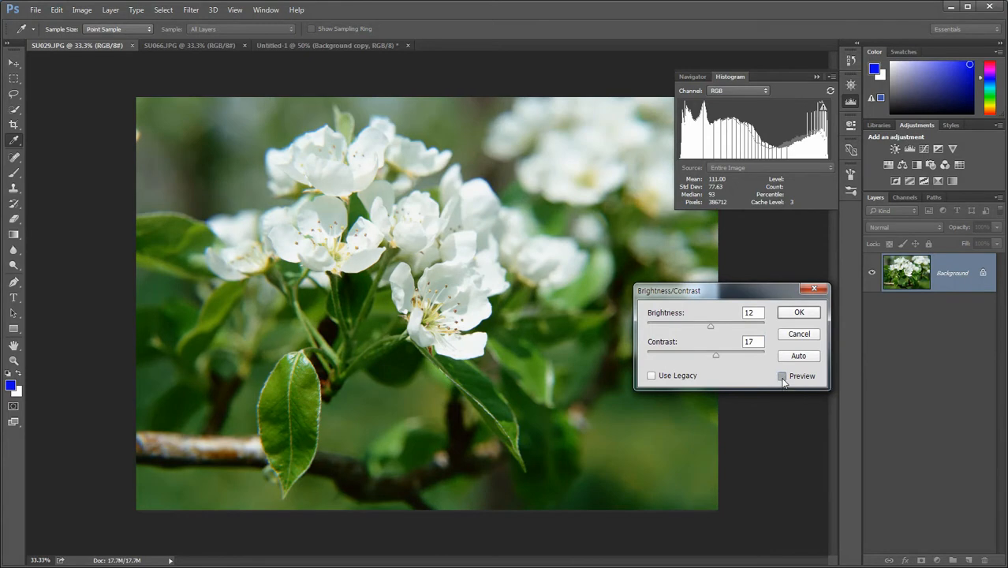
{"action": "left_click", "coordinate": [781, 376]}
{"action": "left_click", "coordinate": [782, 377]}
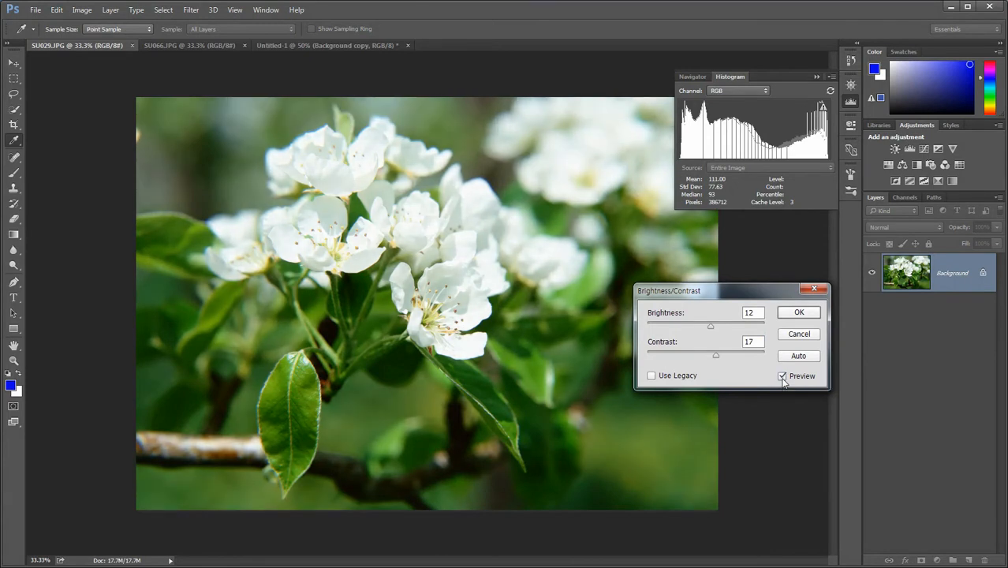
{"action": "left_click", "coordinate": [799, 334]}
{"action": "key", "text": "g"}
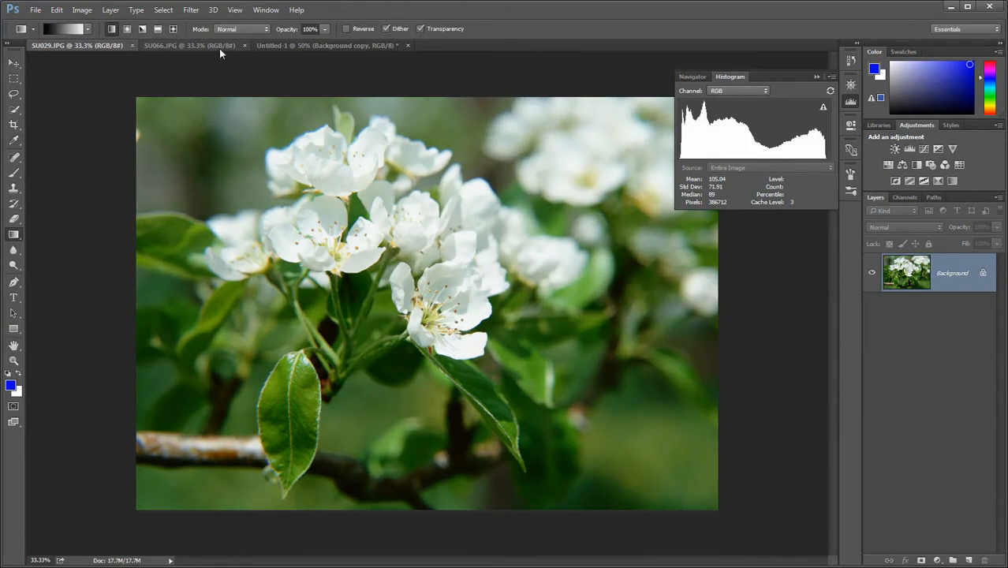
- Switch to SU066.JPG and try Brightness/Contrast with brightness 20 and contrast 10, comparing the photo with the preview off and on
{"action": "left_click", "coordinate": [220, 45]}
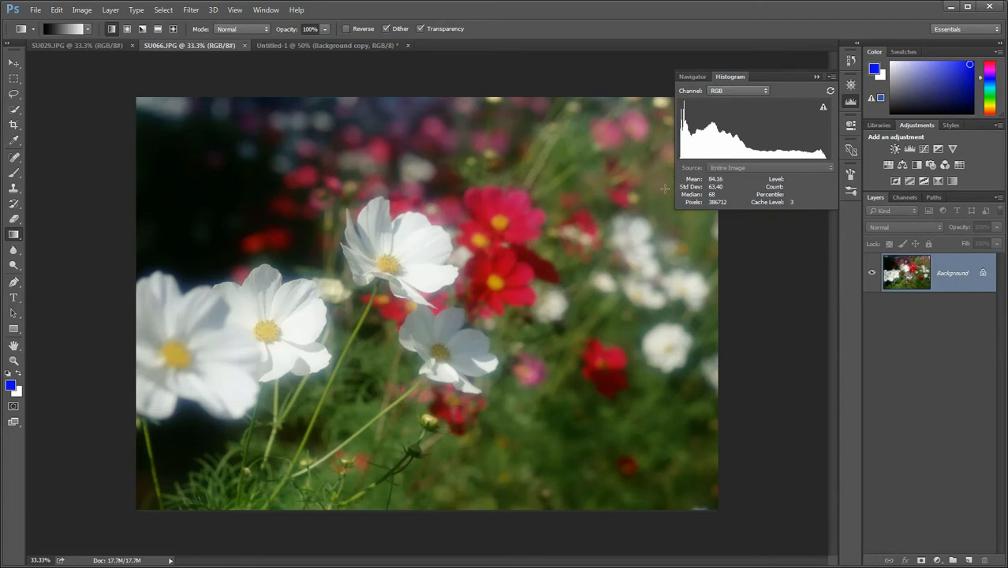
{"action": "left_click", "coordinate": [82, 10]}
{"action": "mouse_move", "coordinate": [92, 42]}
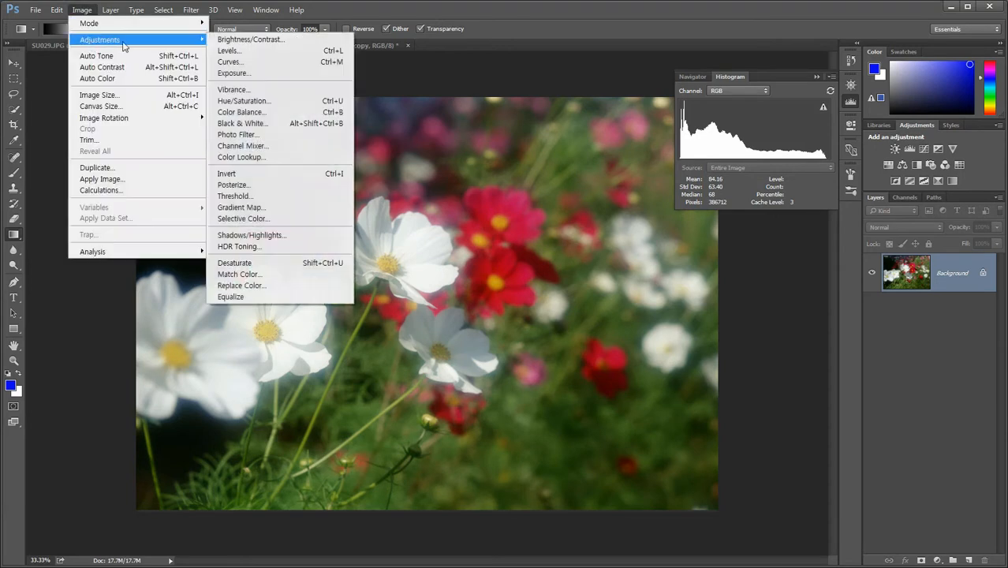
{"action": "left_click", "coordinate": [274, 42]}
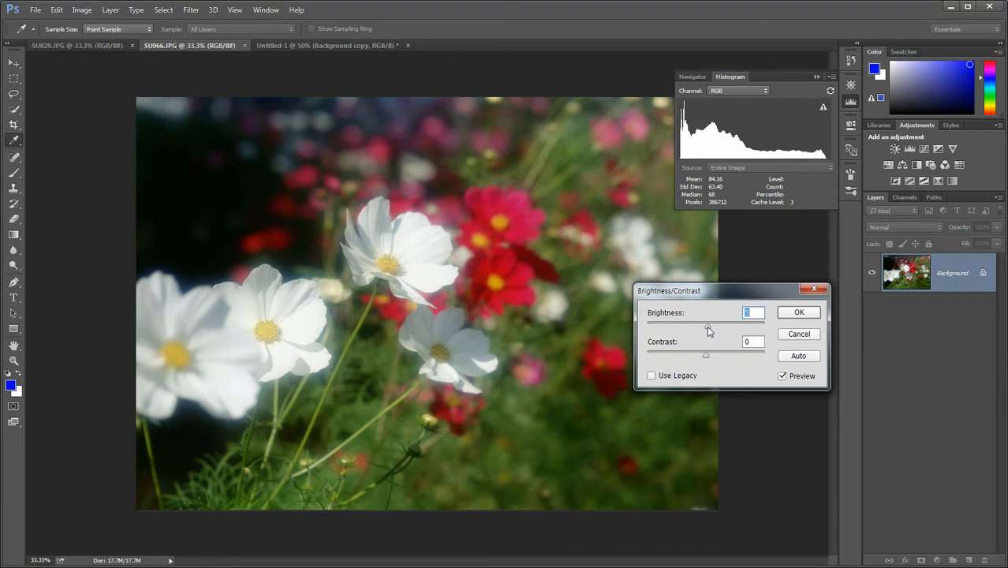
{"action": "left_click_drag", "start_coordinate": [709, 326], "coordinate": [711, 328]}
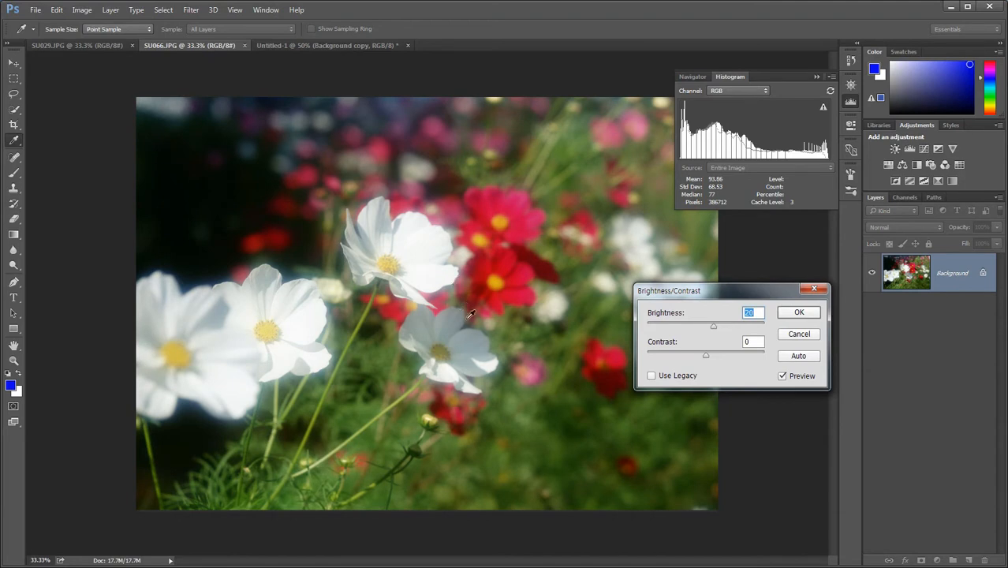
{"action": "left_click_drag", "start_coordinate": [707, 360], "coordinate": [713, 359]}
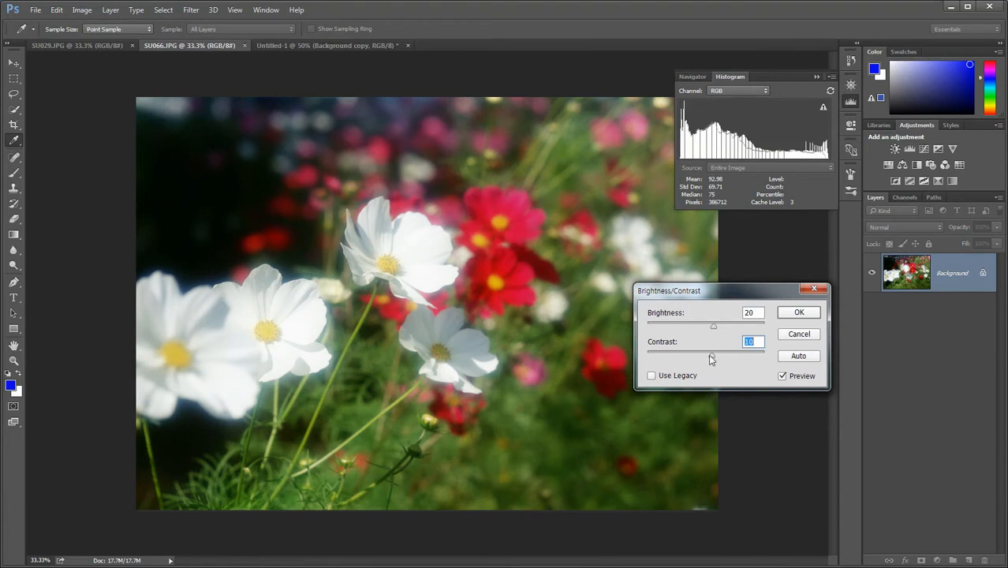
{"action": "left_click", "coordinate": [783, 377]}
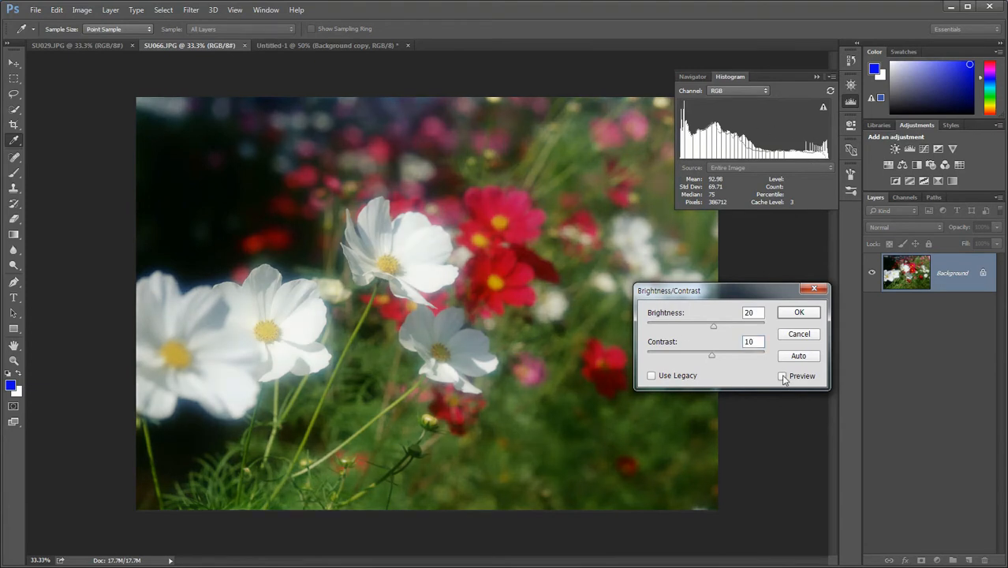
{"action": "left_click", "coordinate": [783, 376]}
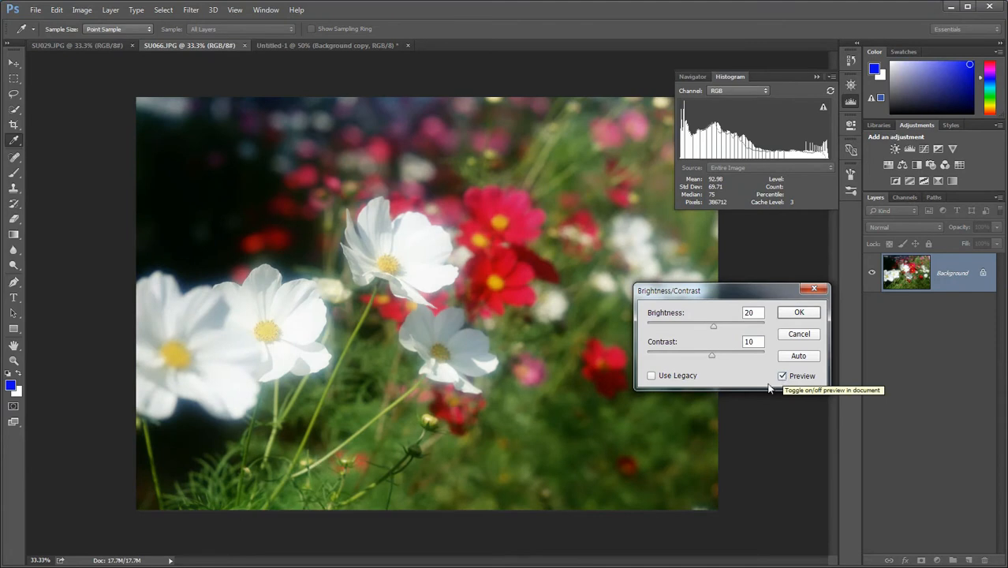
- Try the brightness at 17 on SU066.JPG, and try the automatic brightness and contrast correction
{"action": "left_click_drag", "start_coordinate": [714, 326], "coordinate": [712, 327]}
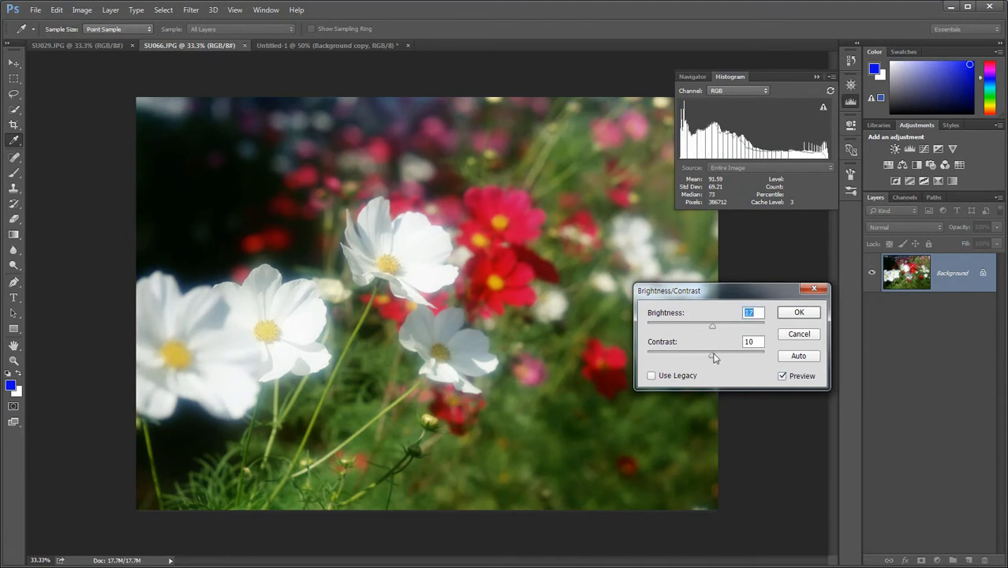
{"action": "left_click", "coordinate": [801, 357]}
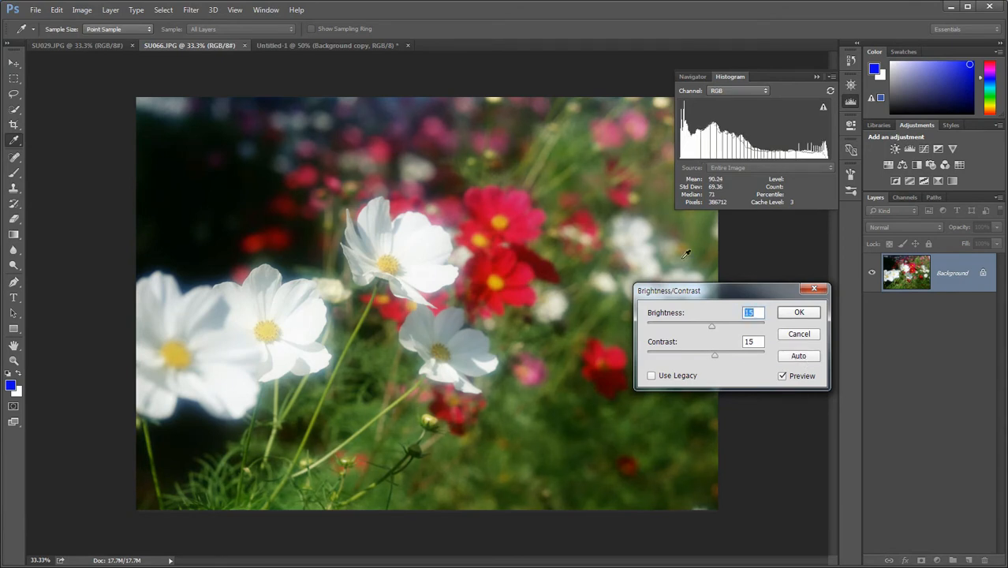
{"action": "left_click", "coordinate": [793, 358]}
- Try the contrast at 85, 13 and 100 on the flower photo, and reset the adjustment
{"action": "left_click_drag", "start_coordinate": [714, 356], "coordinate": [757, 360]}
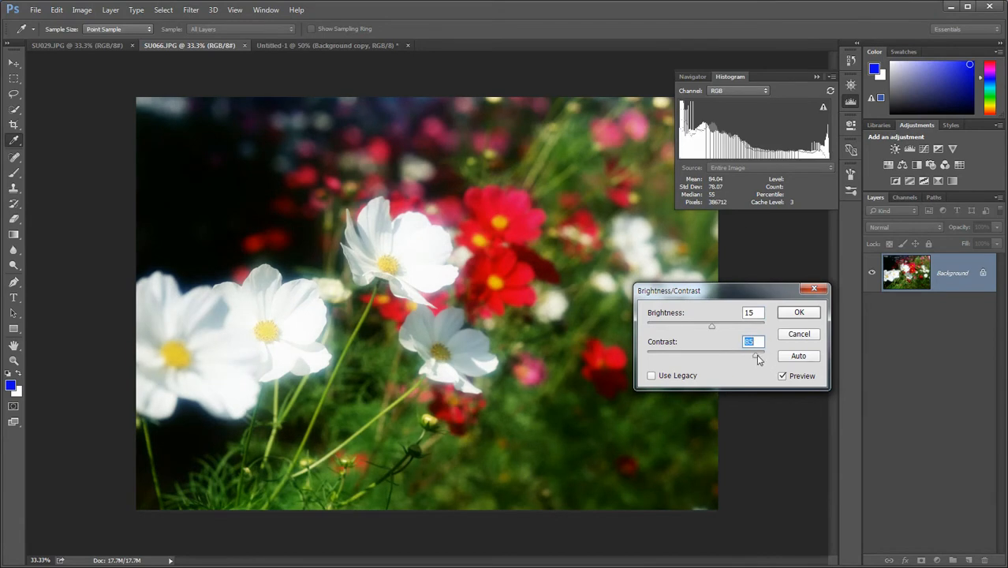
{"action": "left_click_drag", "start_coordinate": [757, 359], "coordinate": [718, 362]}
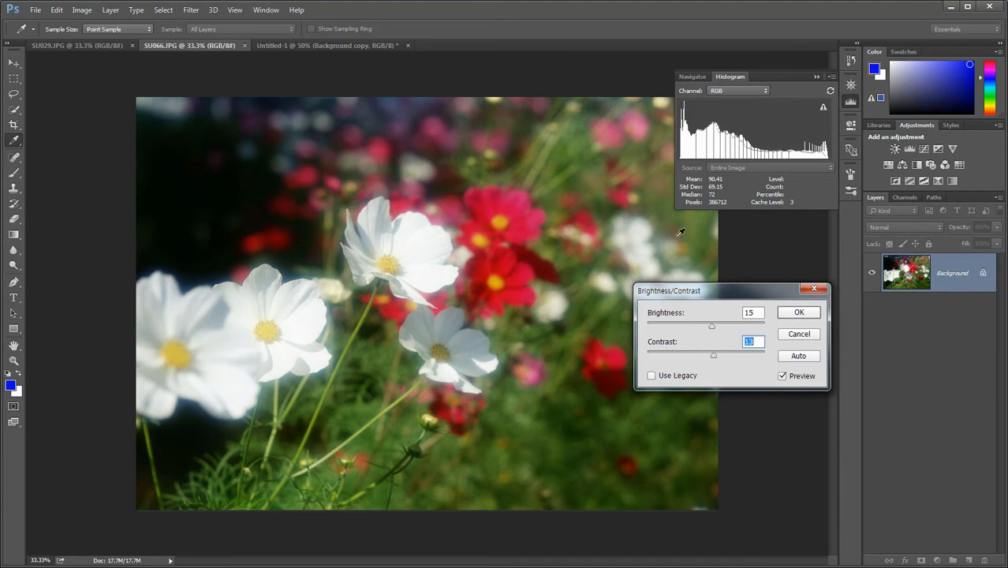
{"action": "left_click_drag", "start_coordinate": [715, 360], "coordinate": [777, 365]}
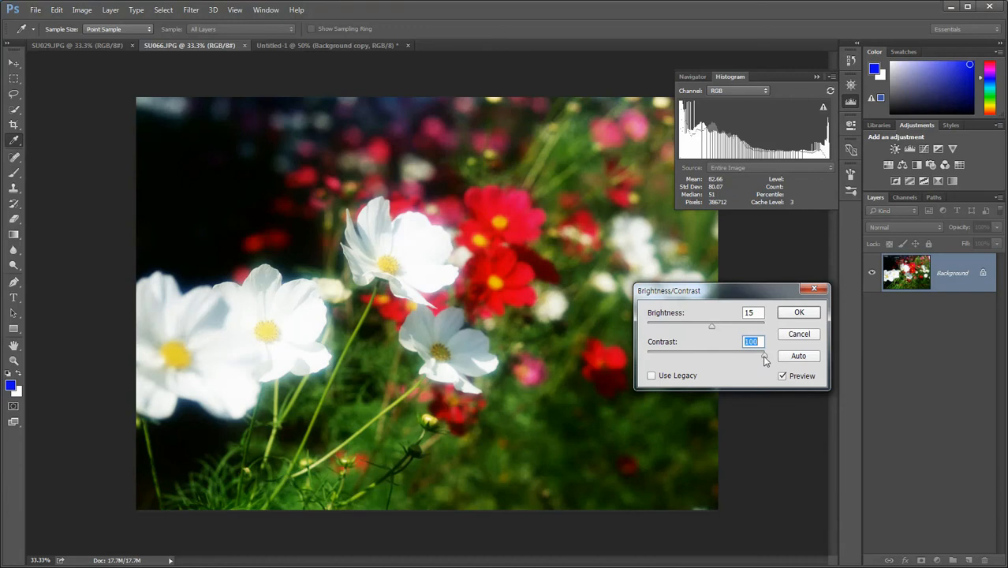
{"action": "key", "text": "alt"}
{"action": "left_click", "coordinate": [801, 336], "text": "alt"}
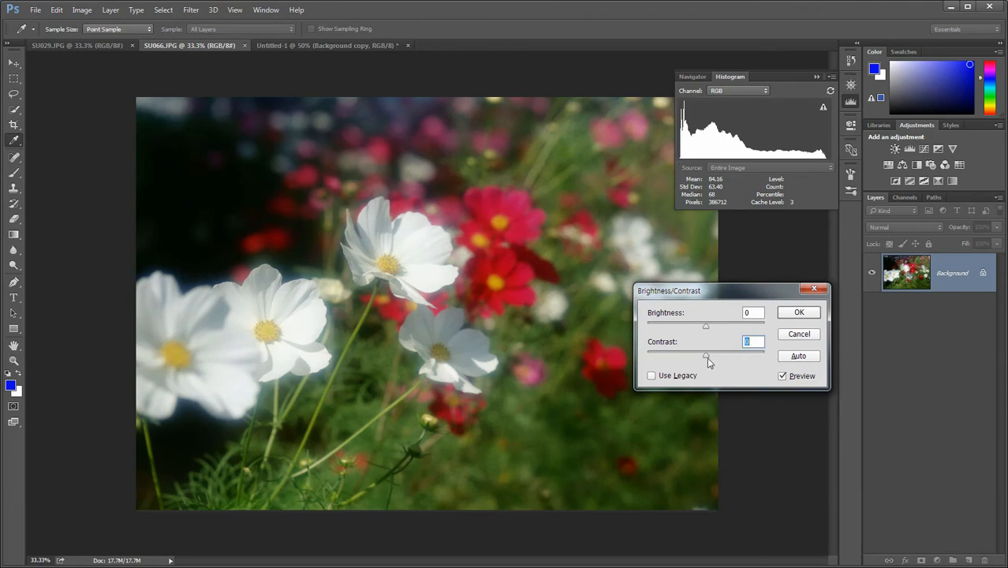
- Try contrast 12 with brightness 23 on the flower photo, and cancel the adjustment
{"action": "left_click_drag", "start_coordinate": [708, 356], "coordinate": [714, 325]}
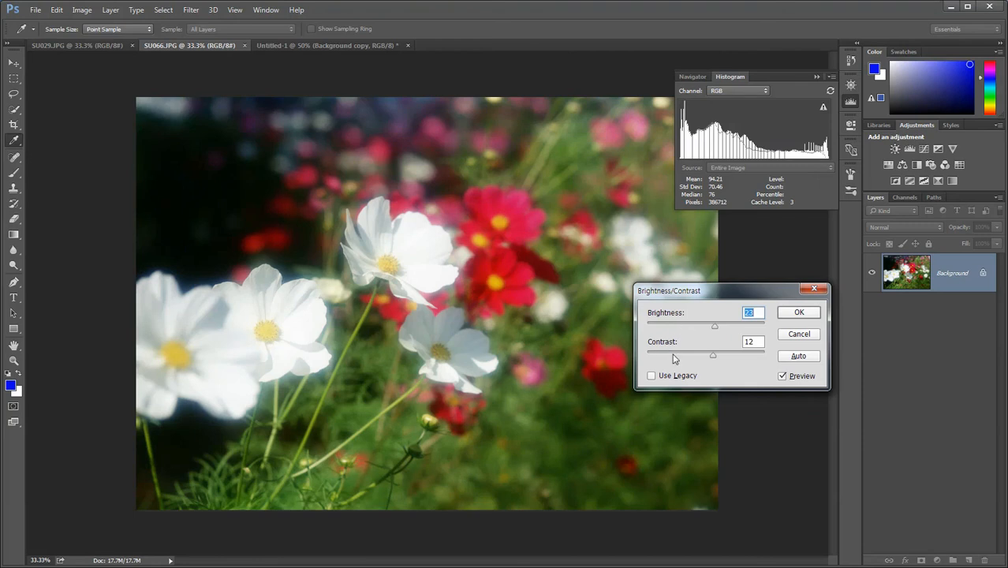
{"action": "left_click", "coordinate": [799, 333]}
{"action": "key", "text": "g"}
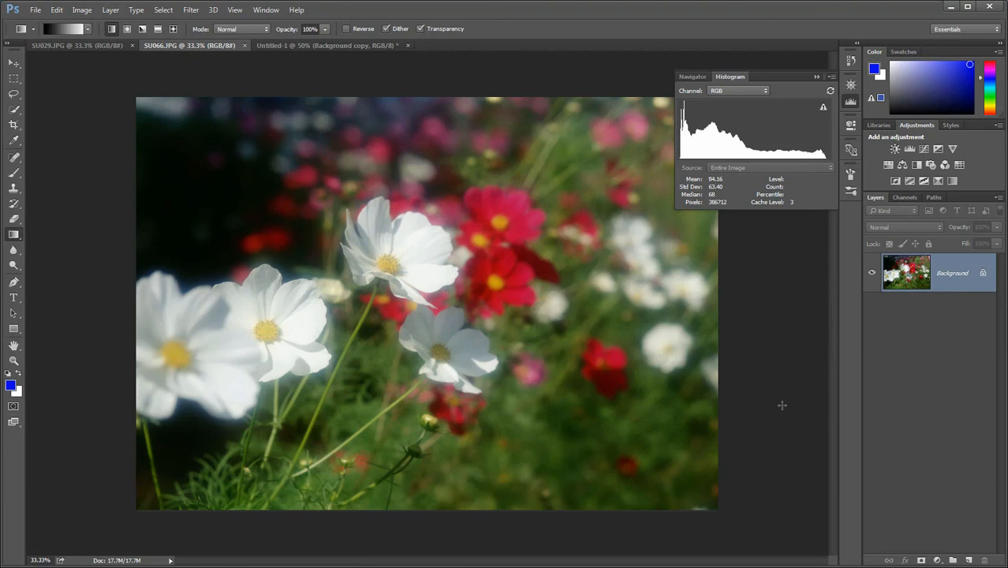